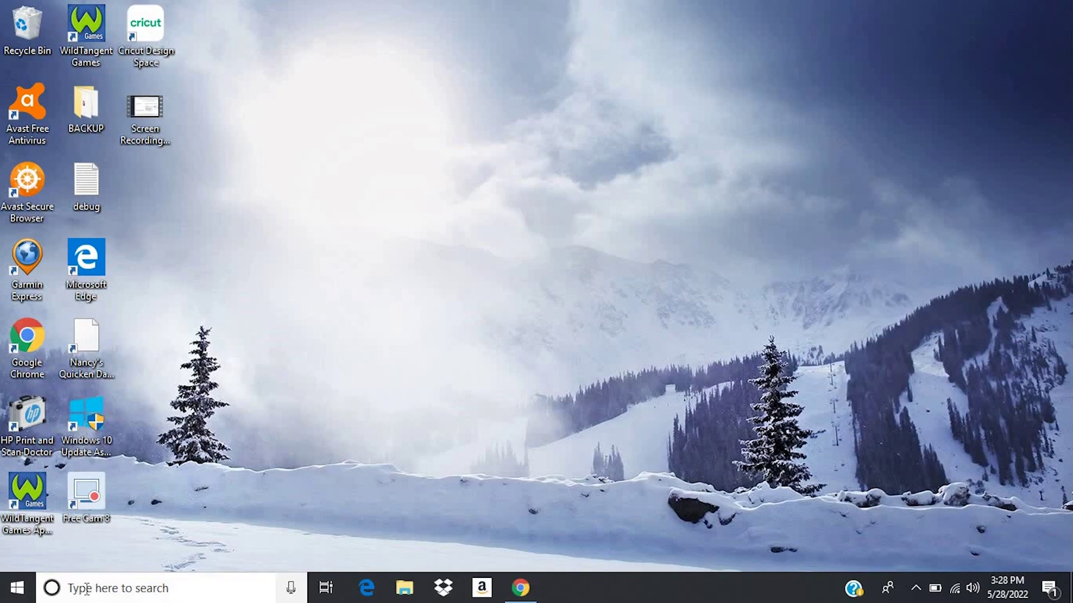
Step: Launch Snipping Tool from a 'snip' search and start a Rectangular Snip
click(87, 588)
text(sn)
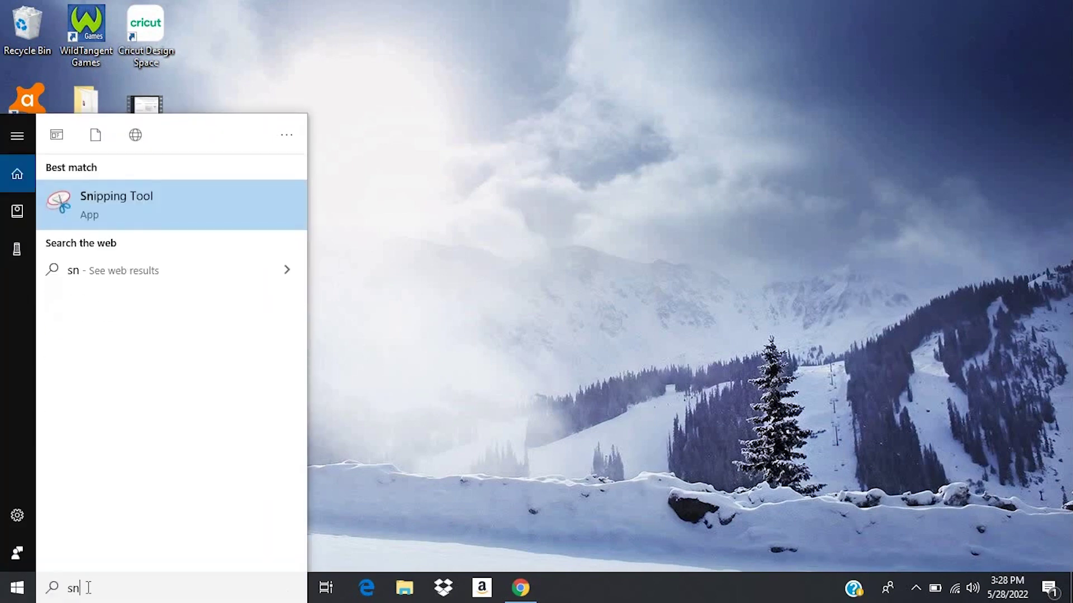
text(ip)
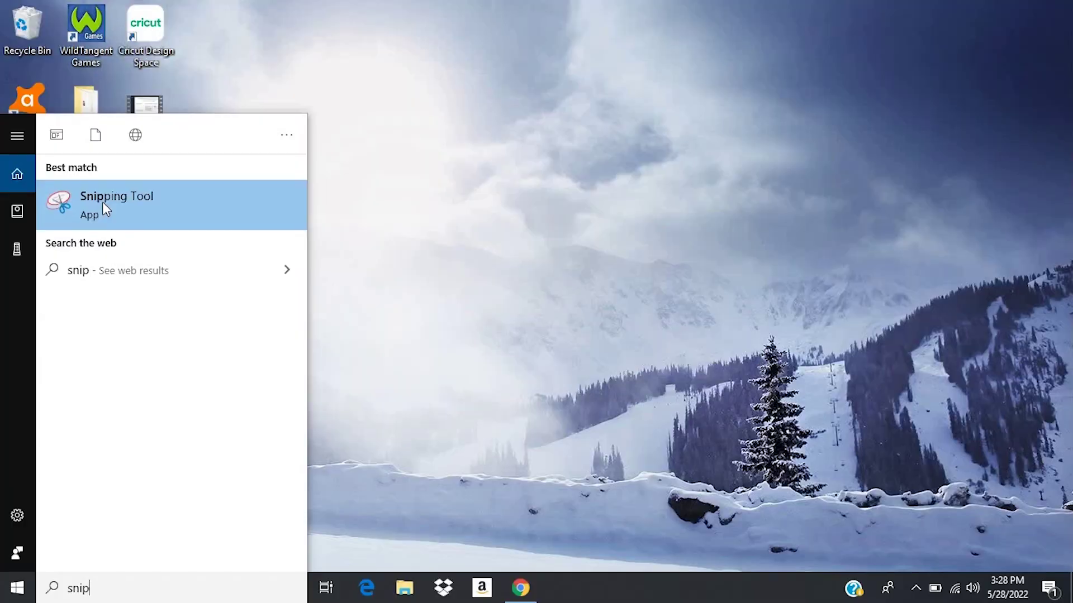
click(104, 203)
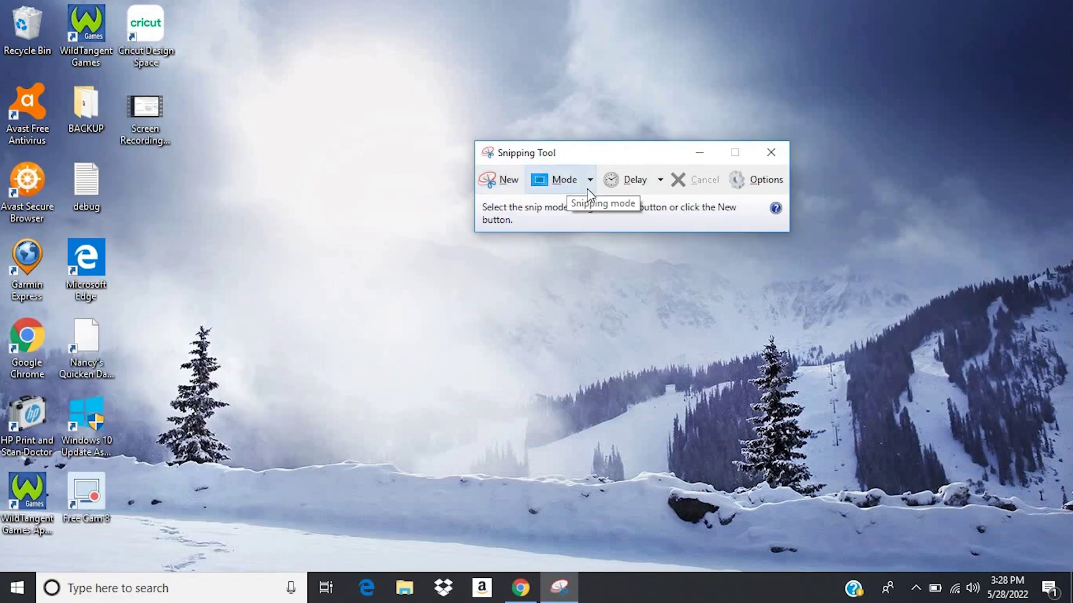
click(591, 179)
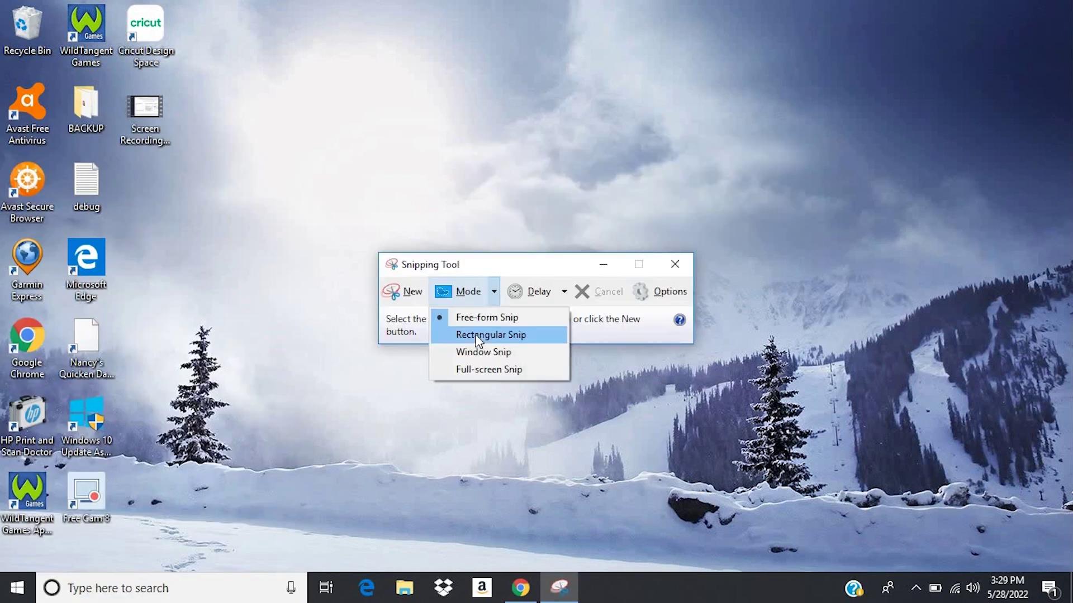
click(475, 335)
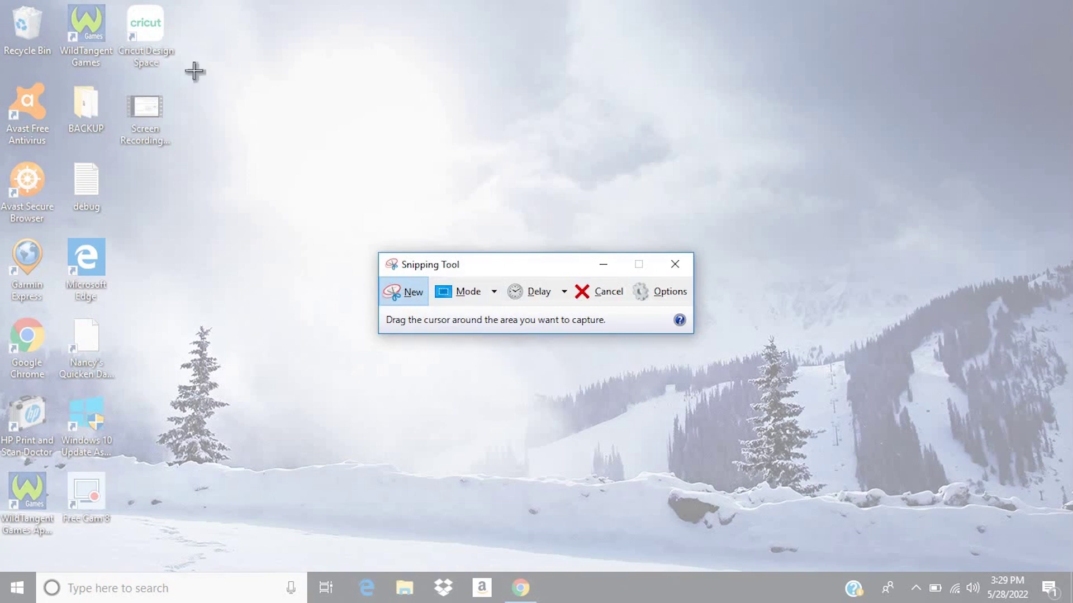
Step: Snip the block of desktop icons and circle the debug icon with the black pen
drag(177, 72, 2, 309)
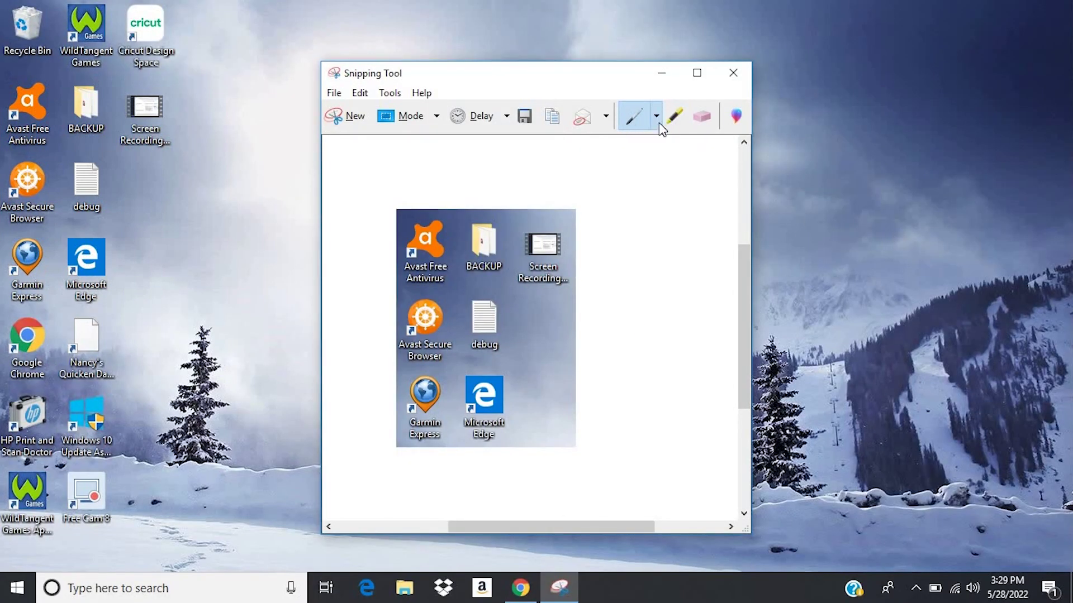
click(657, 120)
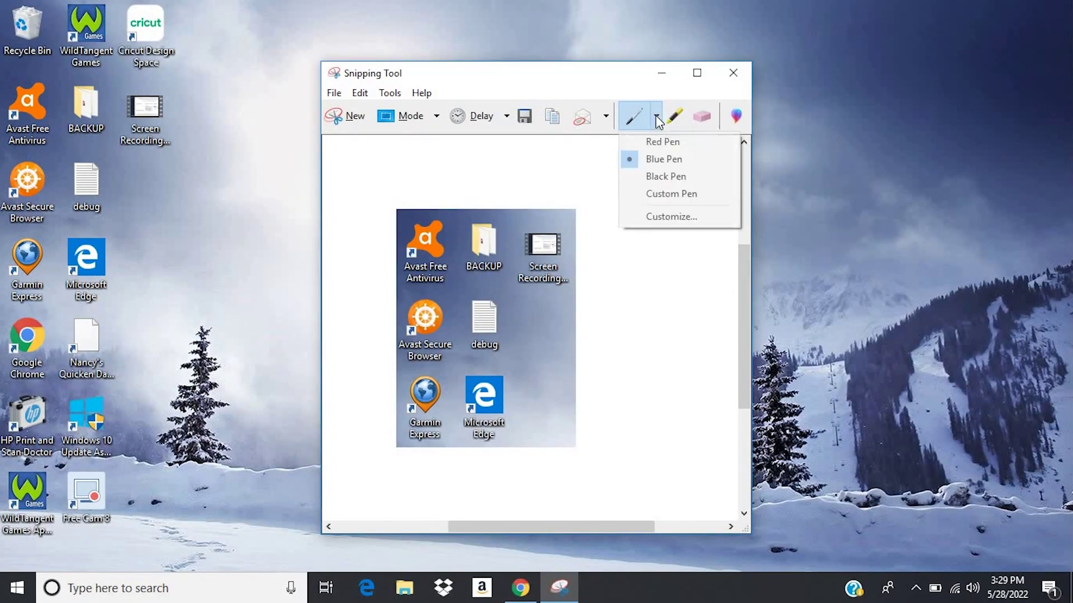
click(670, 176)
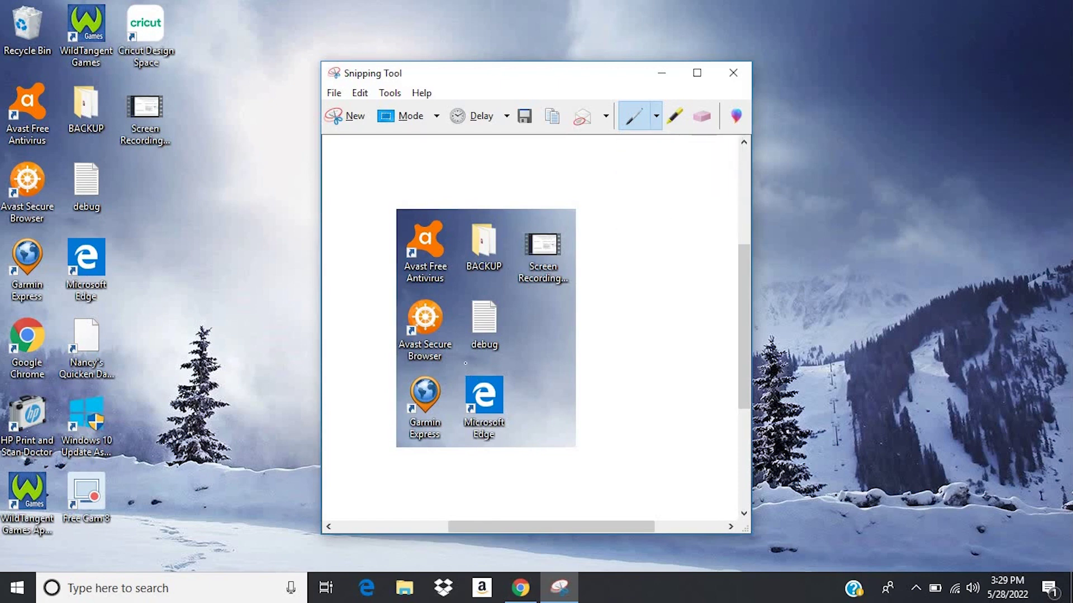
mouse_move(512, 323)
mouse_down()
mouse_move(504, 291)
mouse_move(453, 317)
mouse_move(504, 357)
mouse_move(525, 294)
mouse_up()
Step: Highlight the BACKUP label, then erase both the highlight and the black circle
click(681, 116)
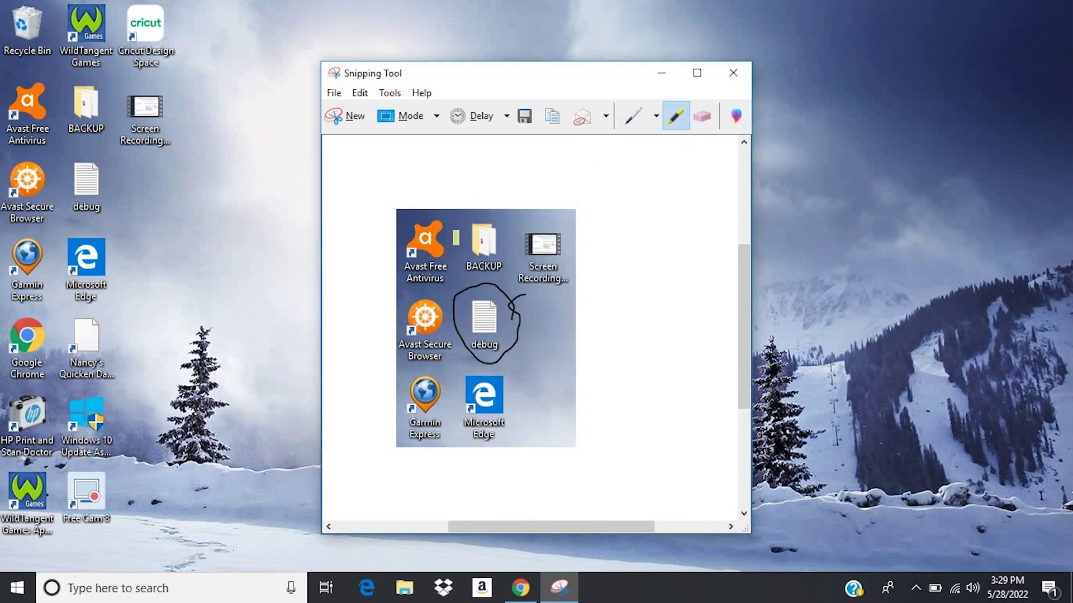
click(468, 266)
mouse_move(485, 270)
mouse_down()
mouse_move(505, 266)
mouse_move(478, 267)
mouse_up()
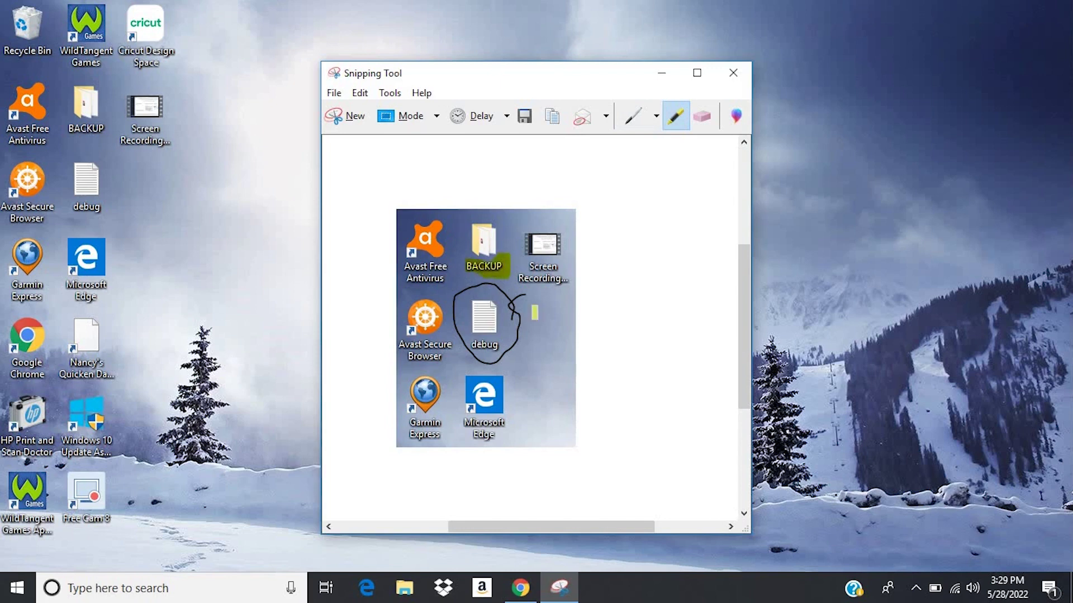
click(701, 115)
click(482, 267)
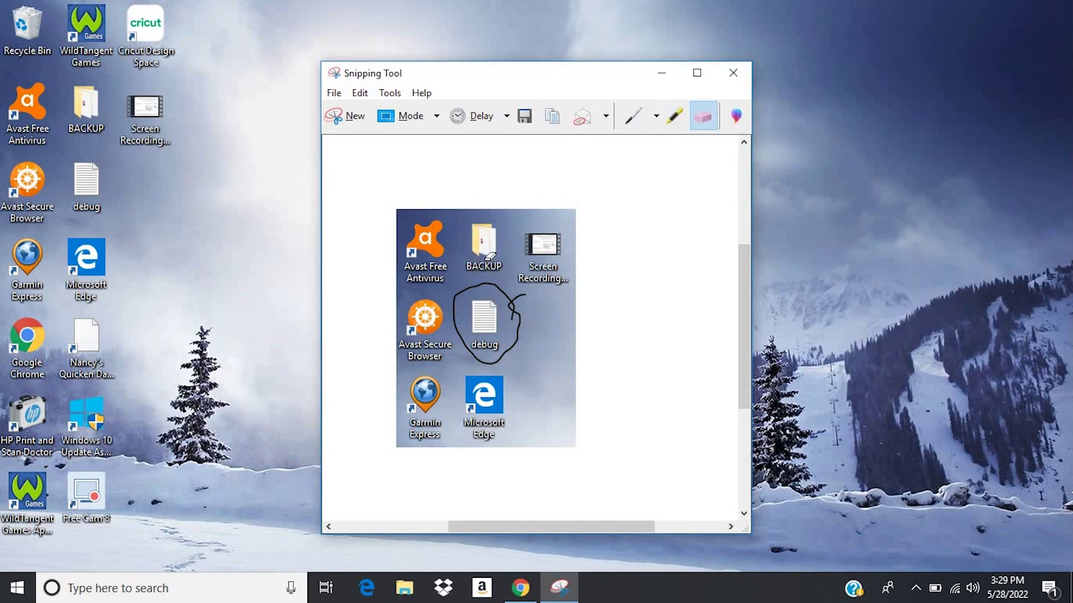
click(511, 300)
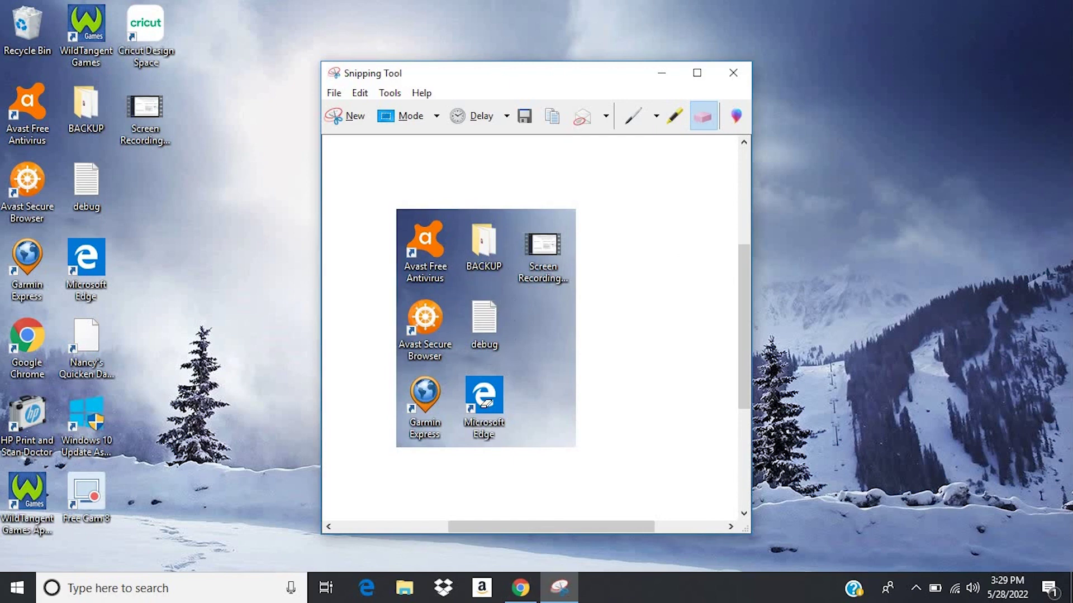
click(527, 116)
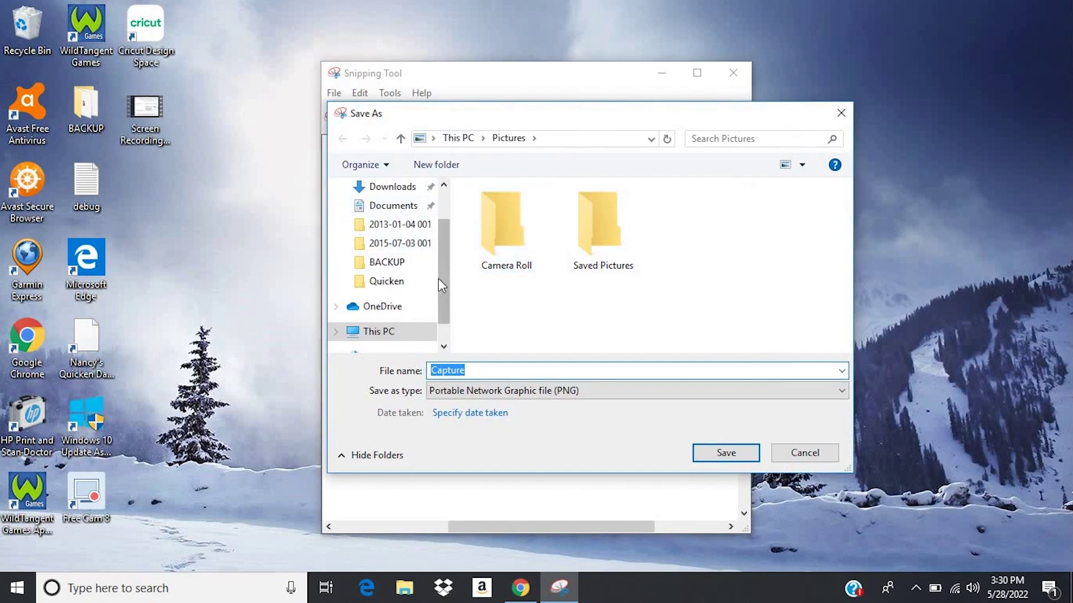
Step: Save the snip on the Desktop as Capture with the PNG file type
scroll(419, 235, up, 2)
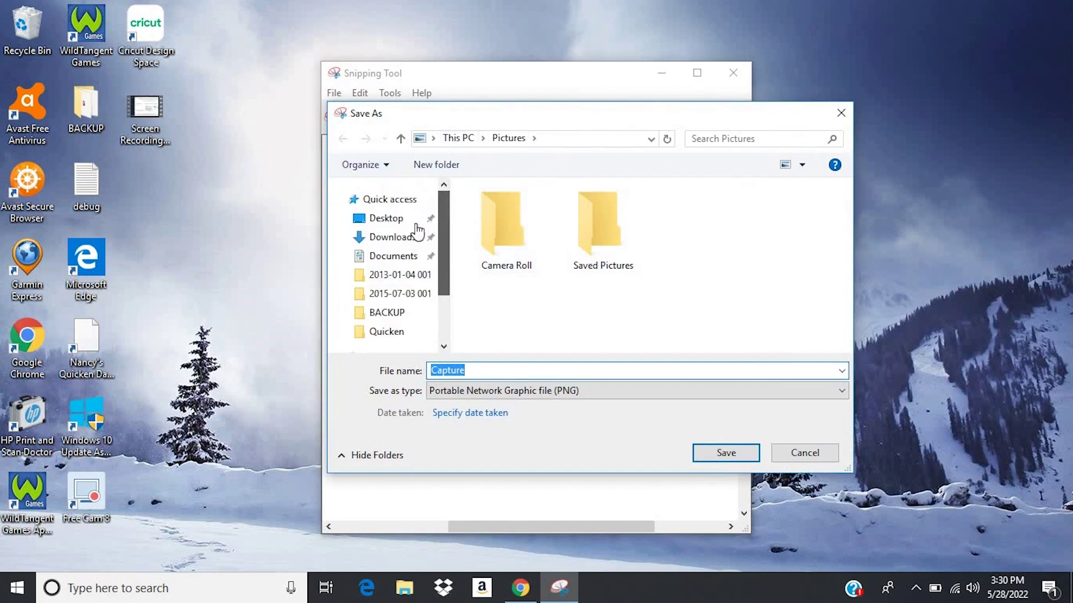
click(385, 222)
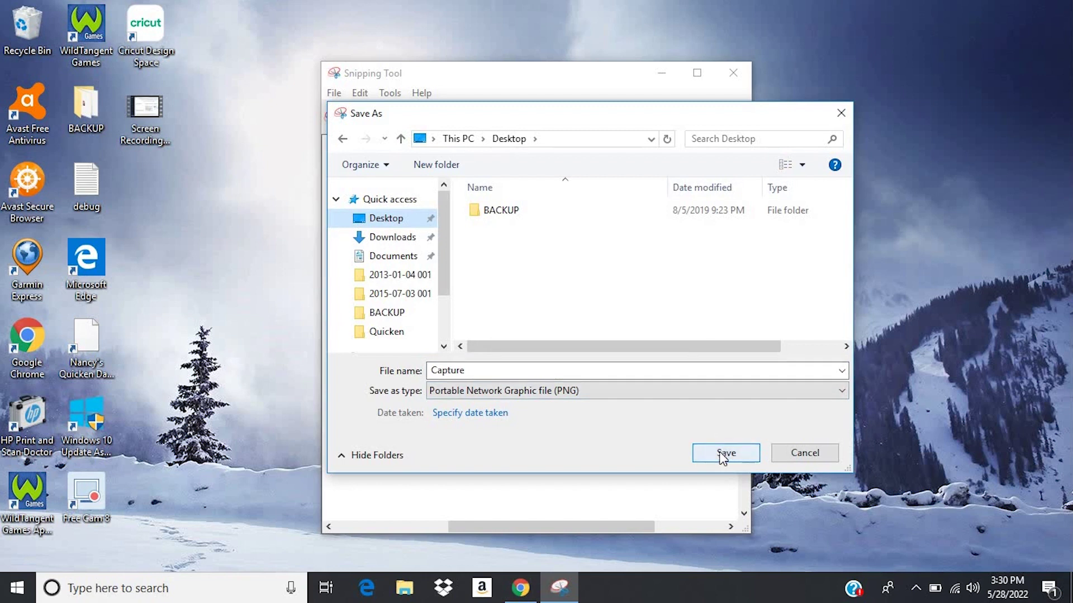
click(597, 395)
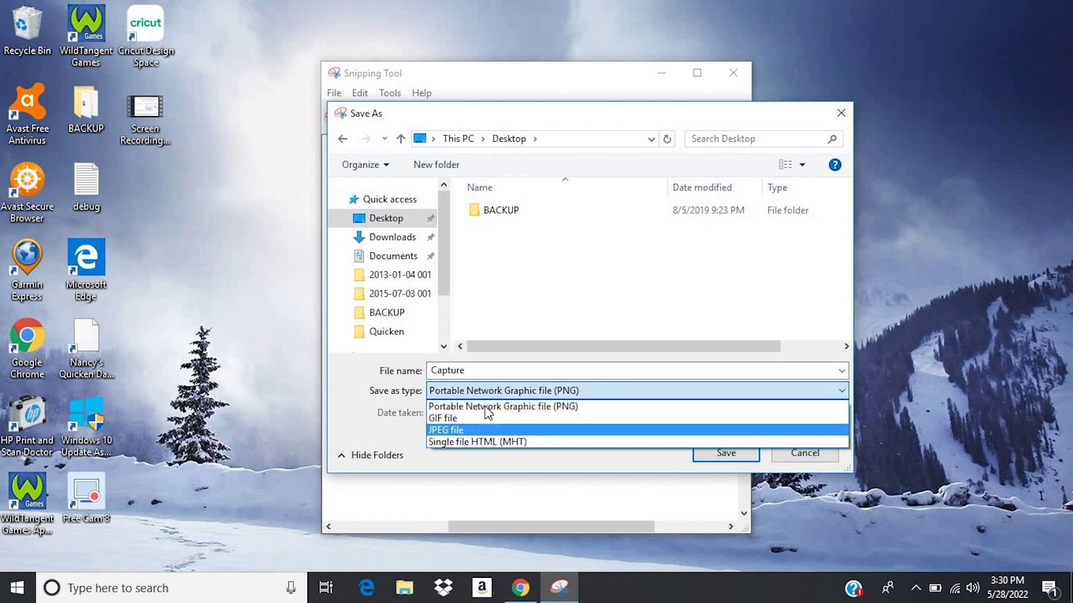
click(632, 373)
click(743, 452)
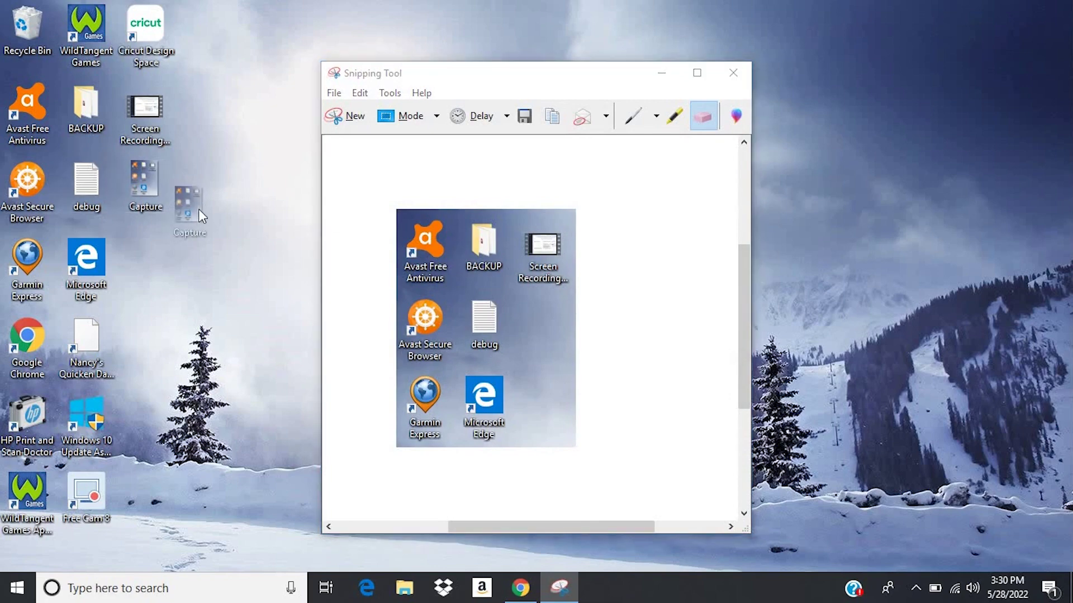
click(199, 209)
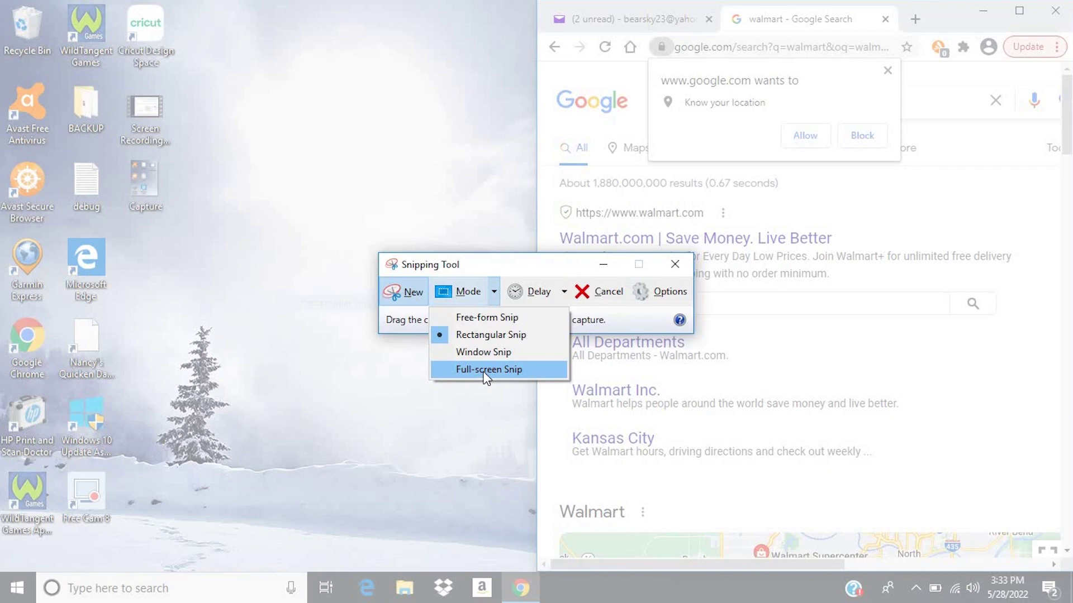
Step: Capture a full-screen snip, then dismiss the Save As dialog without saving
click(483, 370)
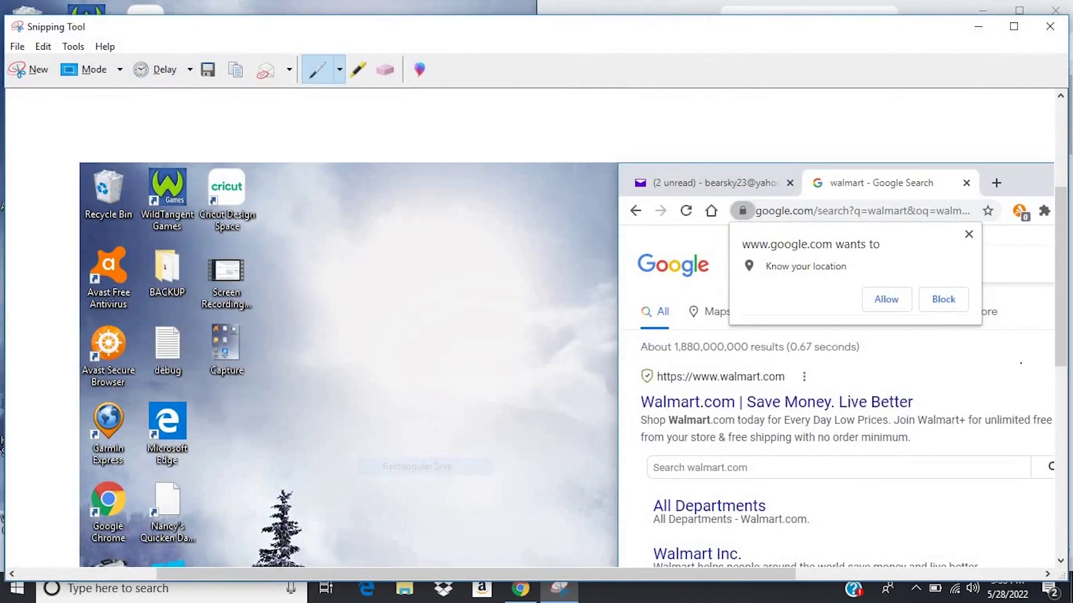
click(212, 79)
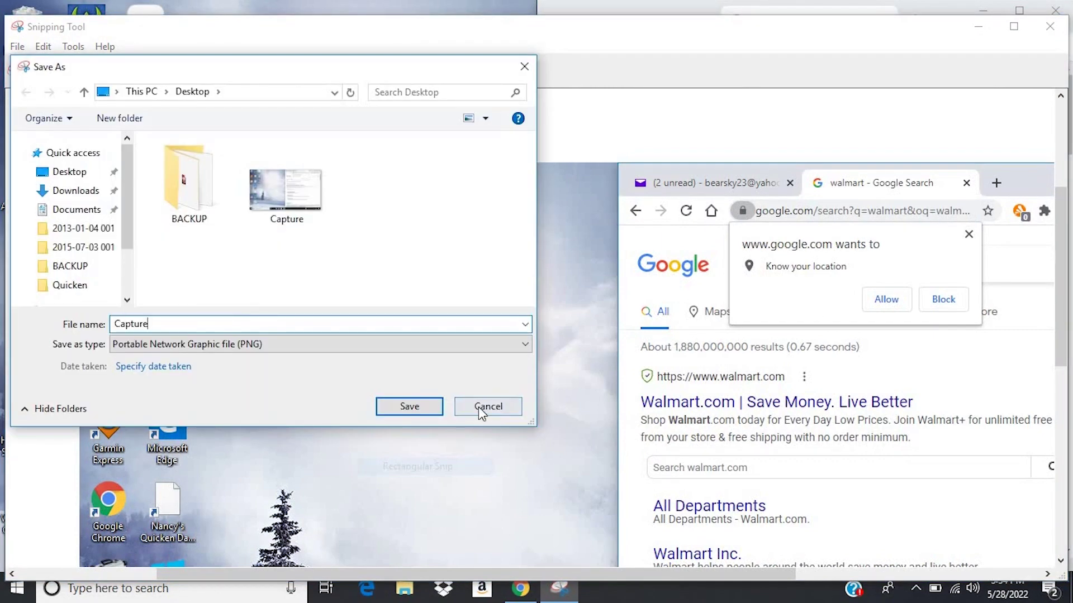
click(481, 407)
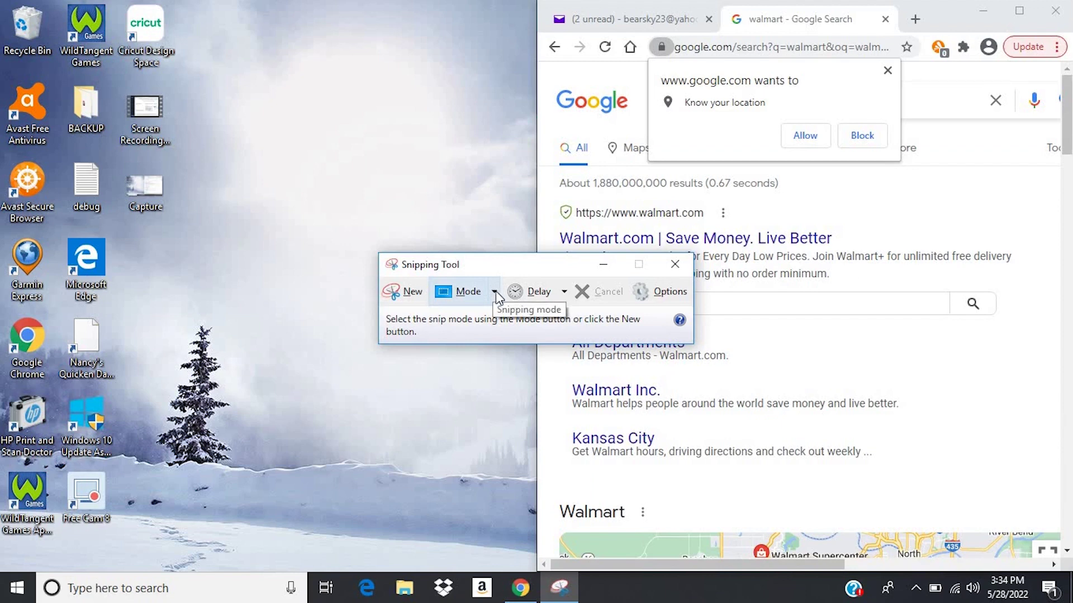
Step: Take a free-form snip outlining an area of the desktop
click(495, 292)
click(450, 318)
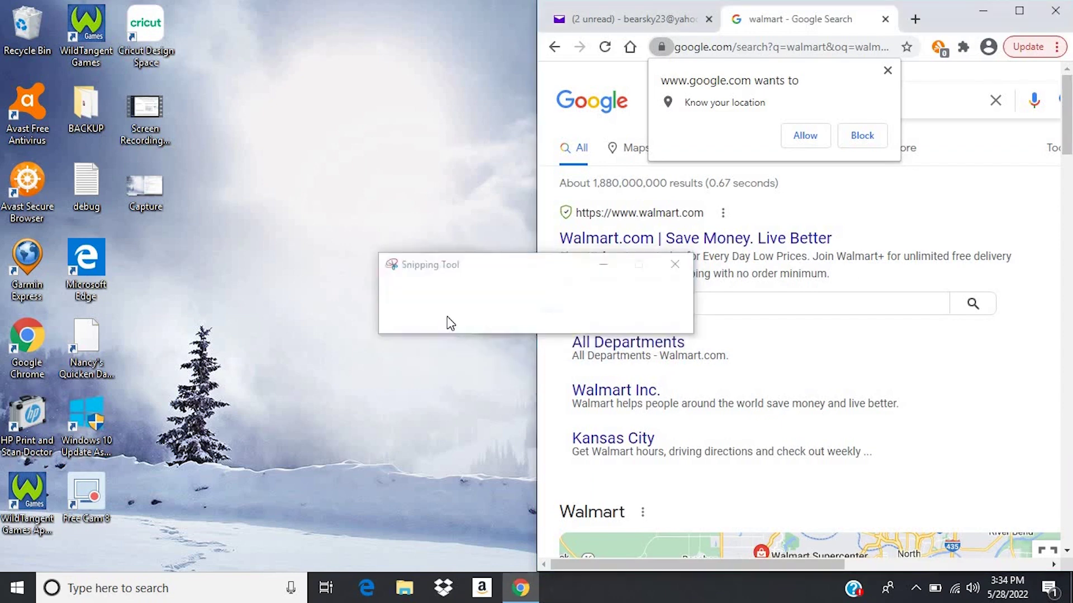
mouse_move(360, 100)
mouse_down()
mouse_move(103, 128)
mouse_move(235, 221)
mouse_move(371, 148)
mouse_move(352, 84)
mouse_move(361, 98)
mouse_up()
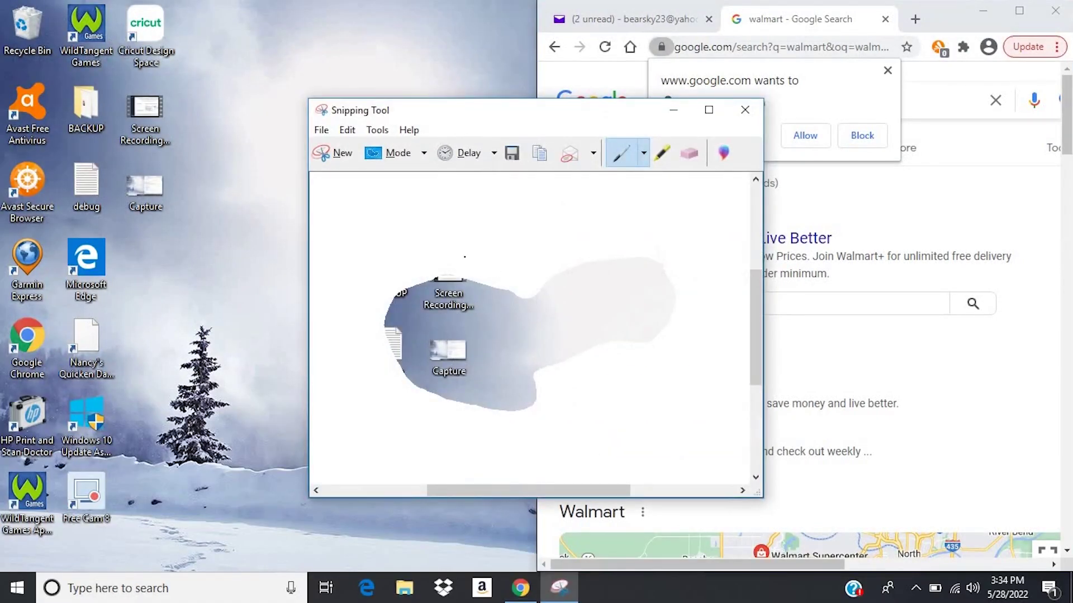
Step: Start a new snip, cancel it, and switch Snipping Tool to Window Snip mode
click(331, 155)
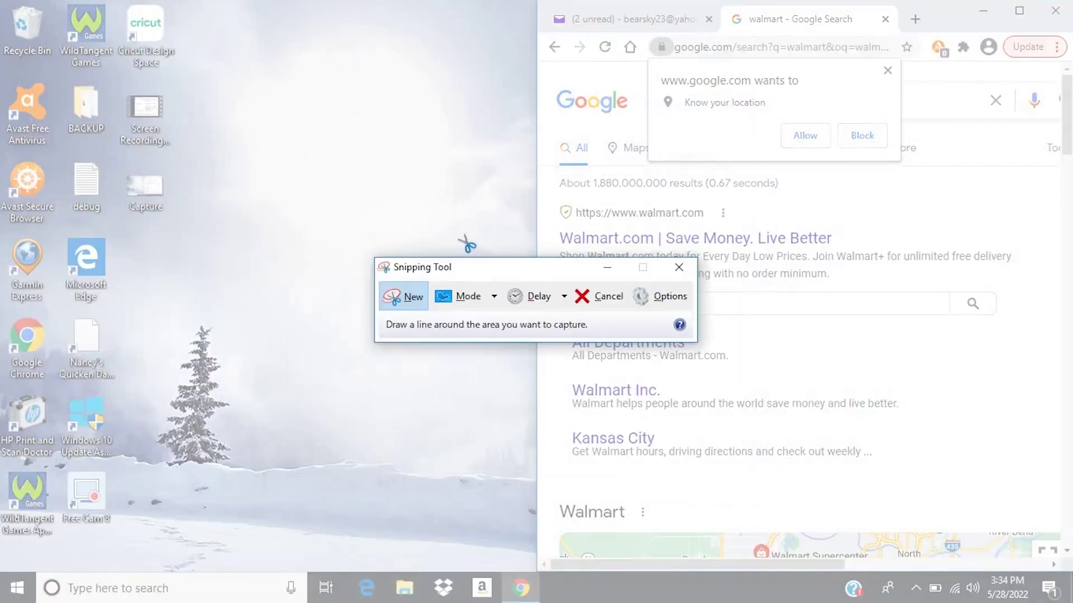
click(469, 300)
click(495, 292)
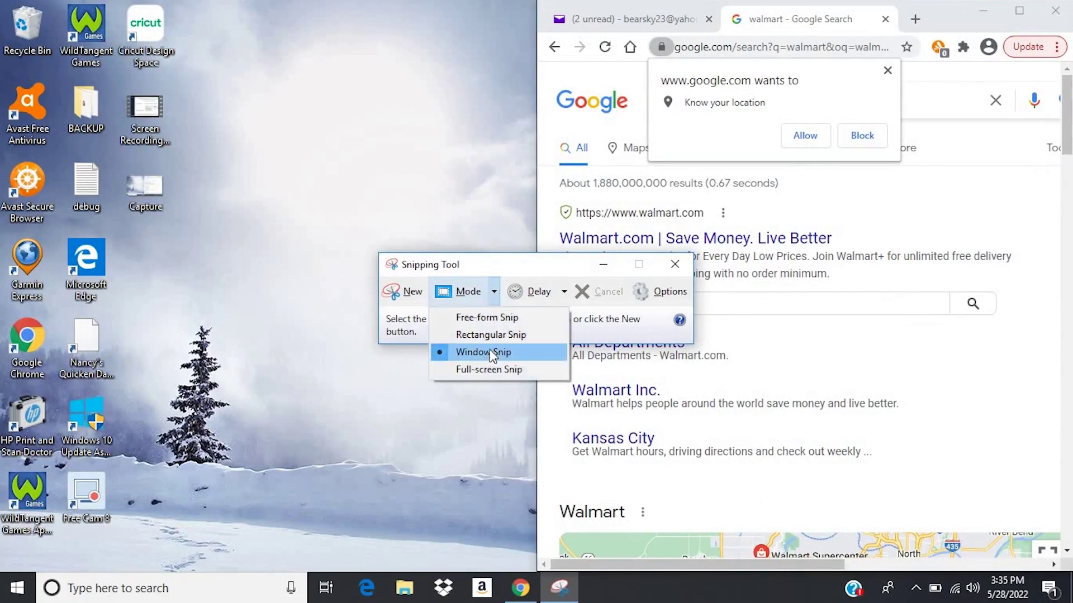
click(493, 353)
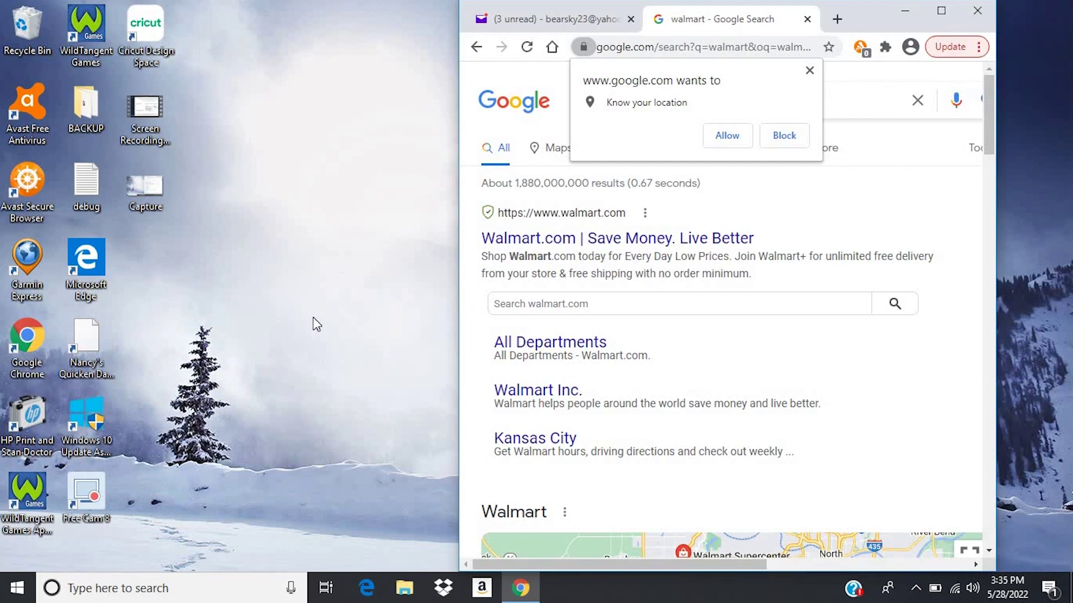
Step: Launch Paint and paste the screenshot onto the canvas
click(84, 585)
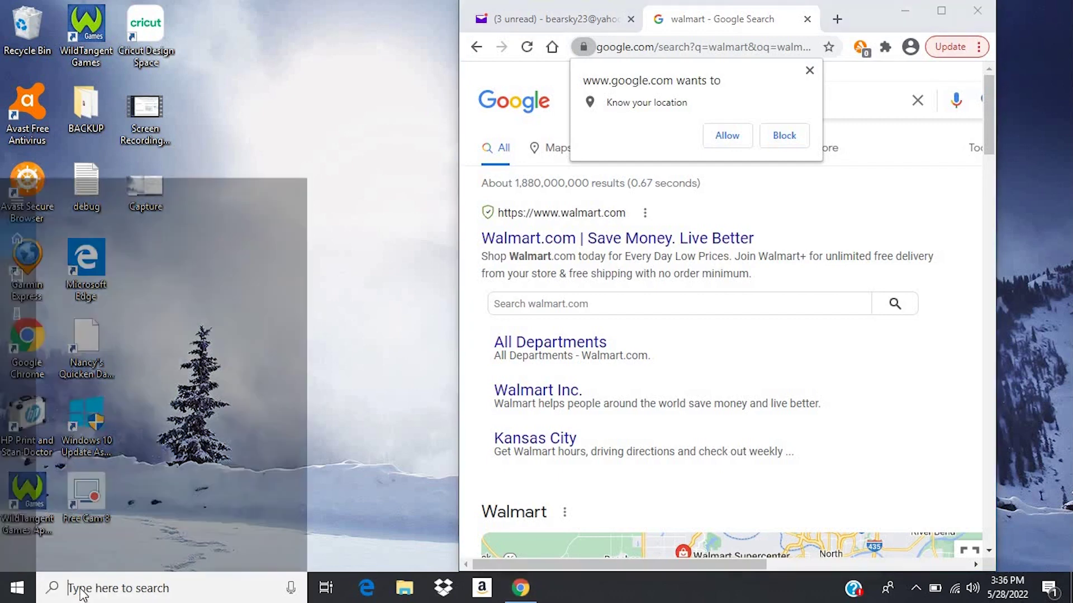
text(paint)
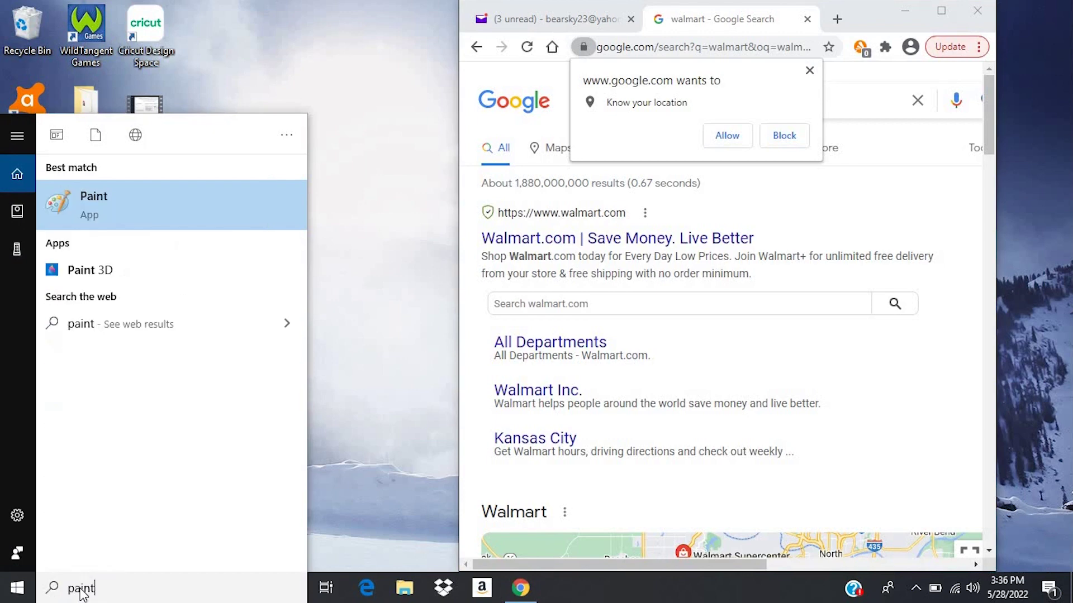
key(Return)
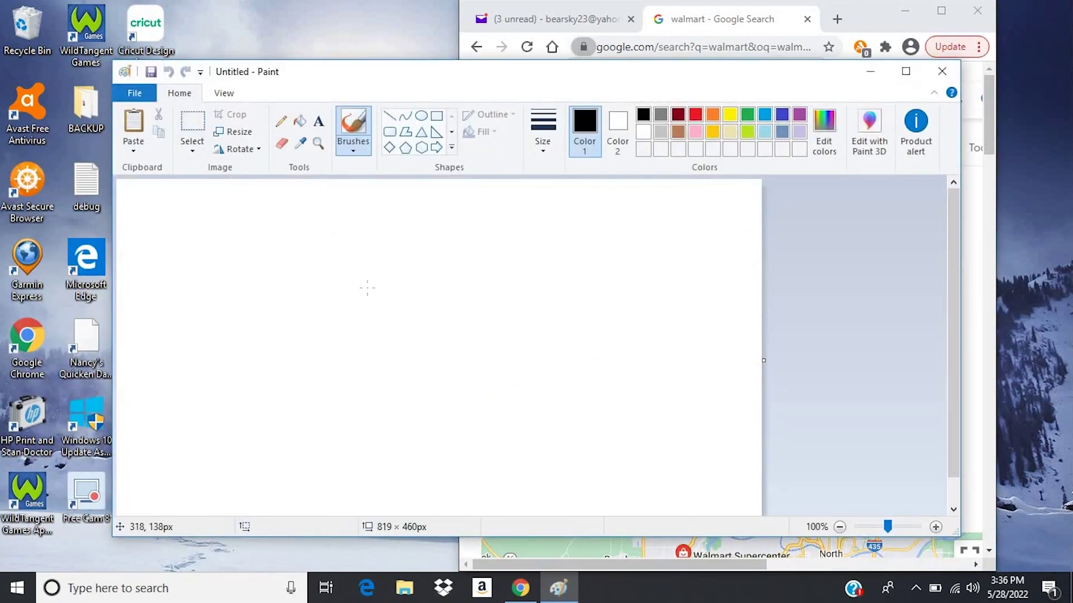
key(ctrl+v)
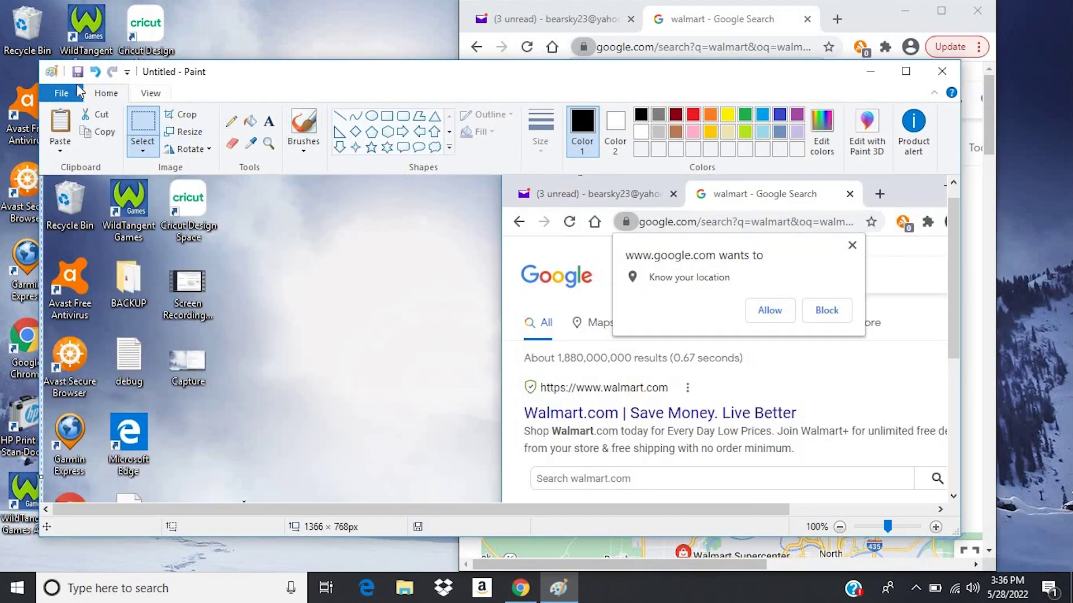
Step: Save the image to the Desktop as Capture2 in PNG format, then close Paint
key(ctrl+s)
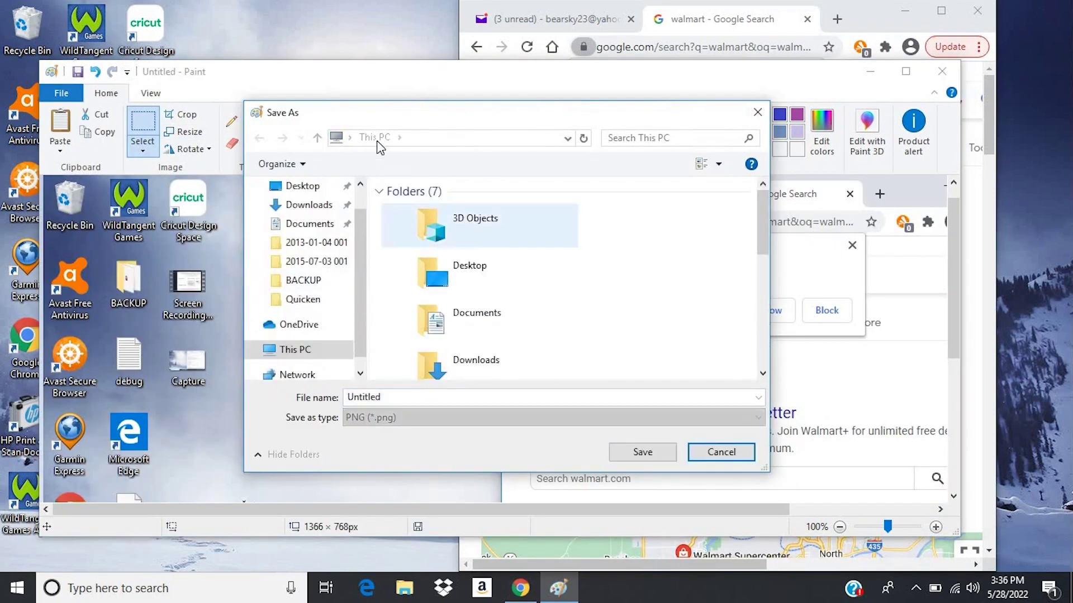
click(302, 186)
click(520, 229)
click(388, 398)
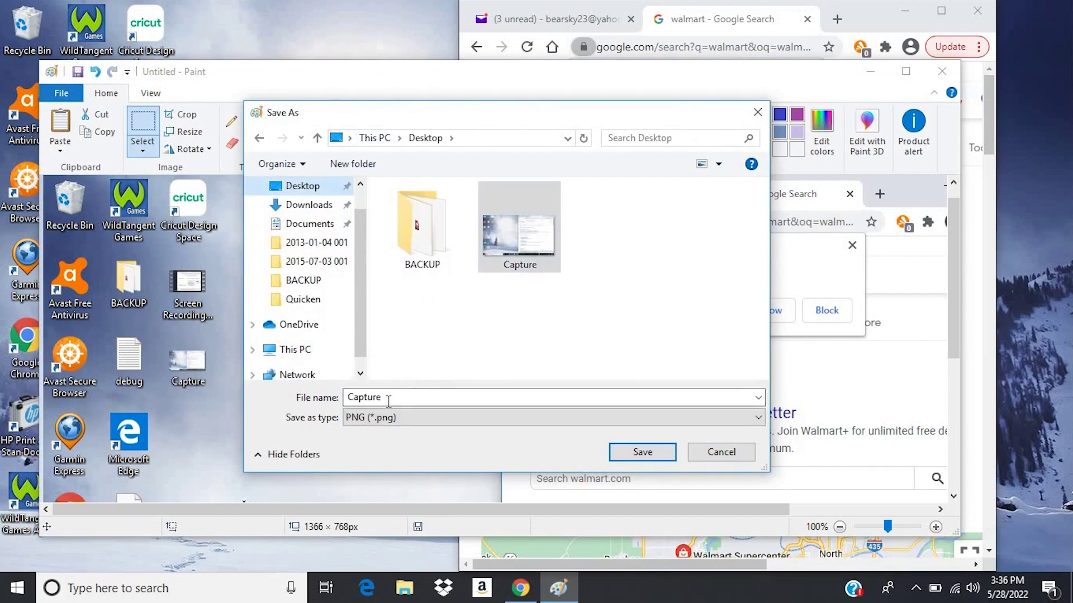
click(388, 398)
click(392, 398)
text(2)
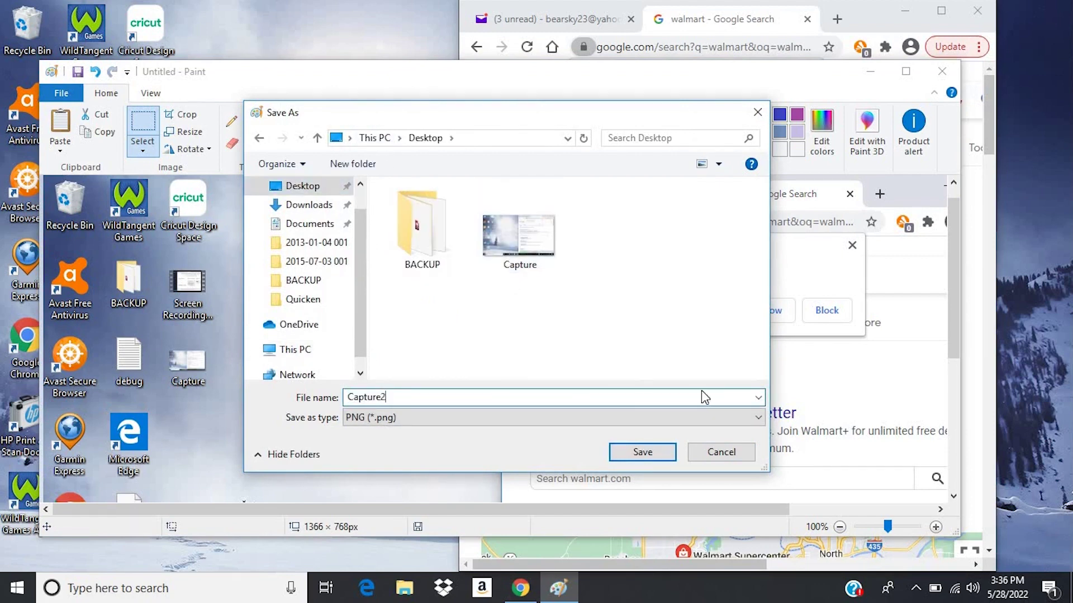
click(643, 452)
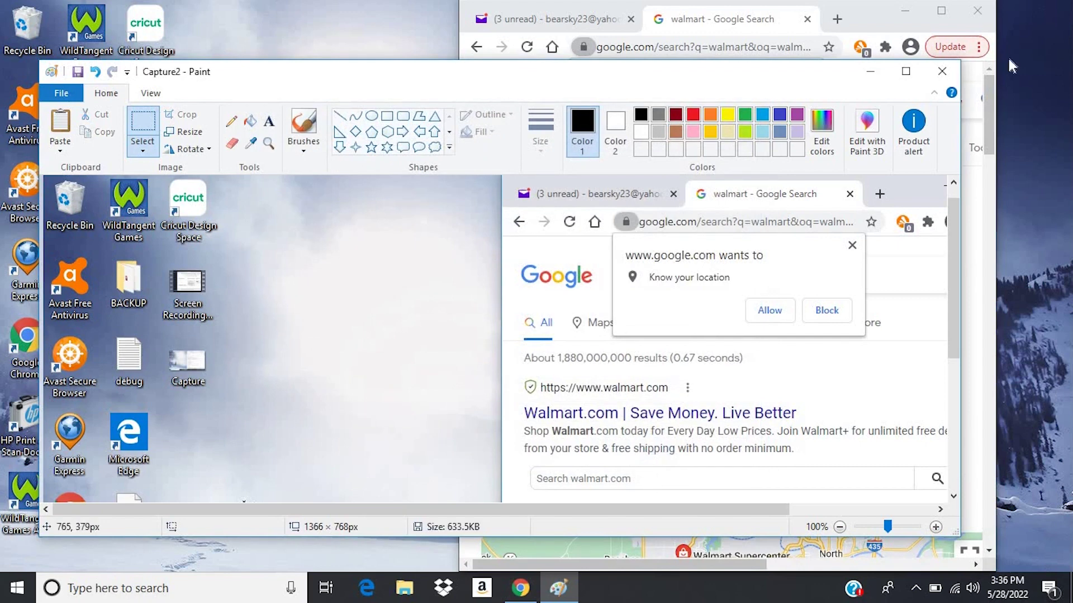
click(942, 71)
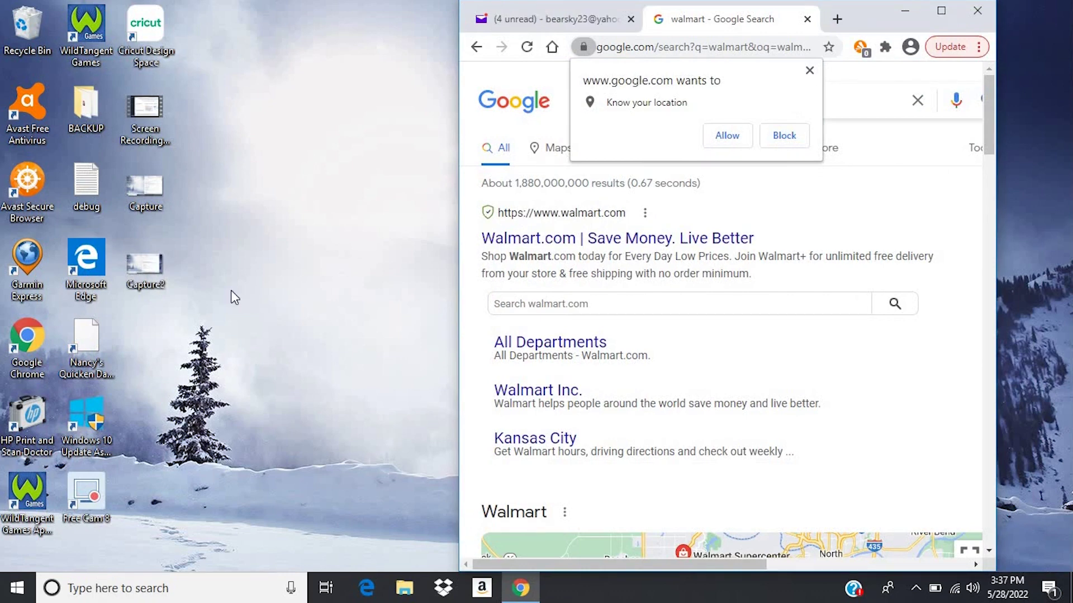
Step: Select the new Capture2 desktop icon and enlarge the Chrome window to nearly full screen
click(144, 267)
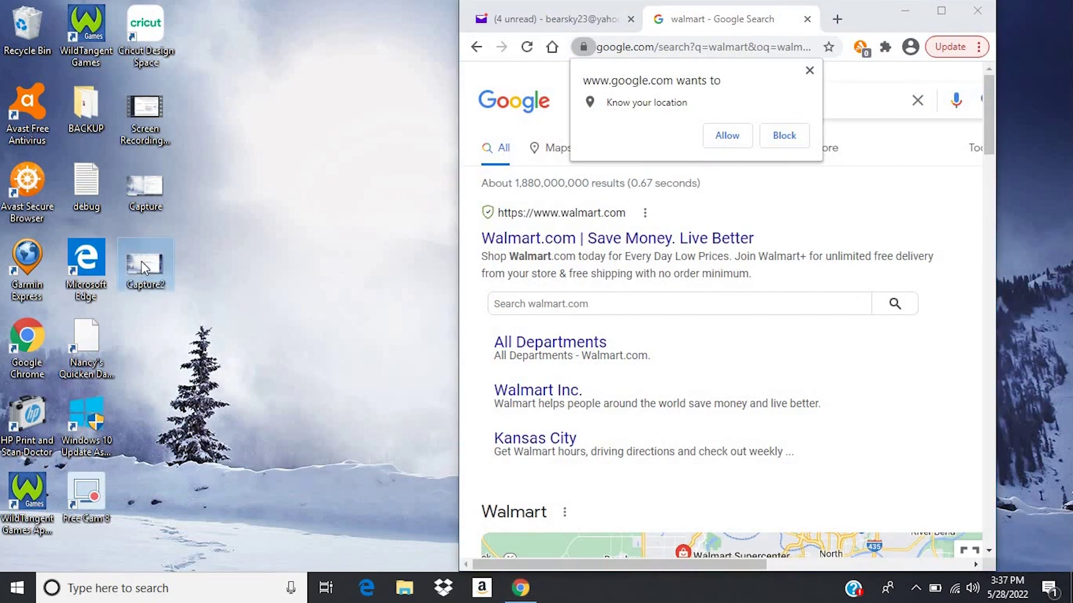
drag(503, 6, 461, 29)
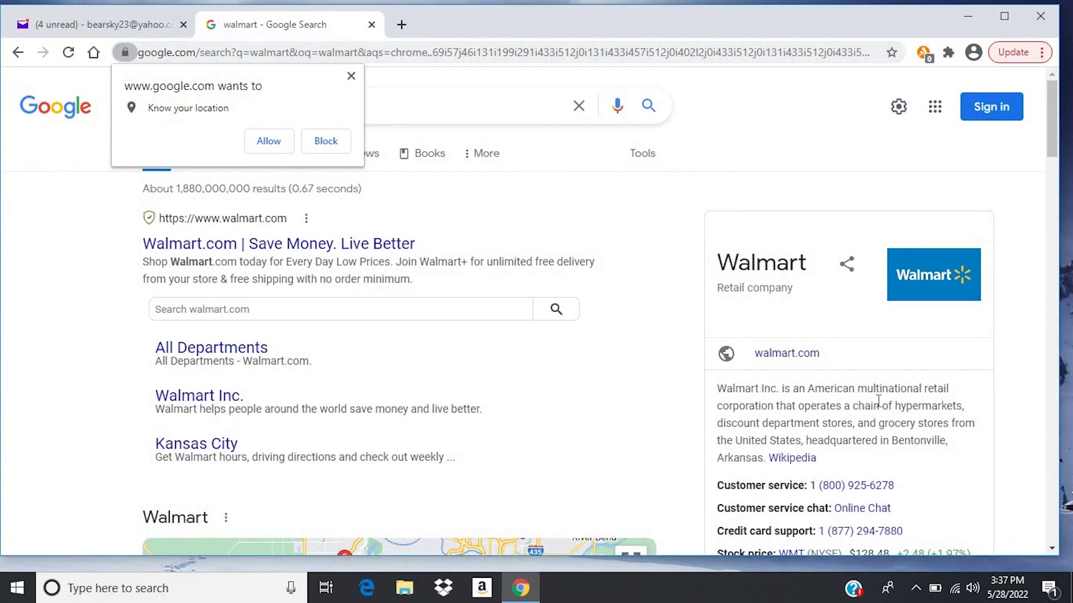
Step: Open Walmart.com from the search results and scroll down to Brands for you
click(920, 287)
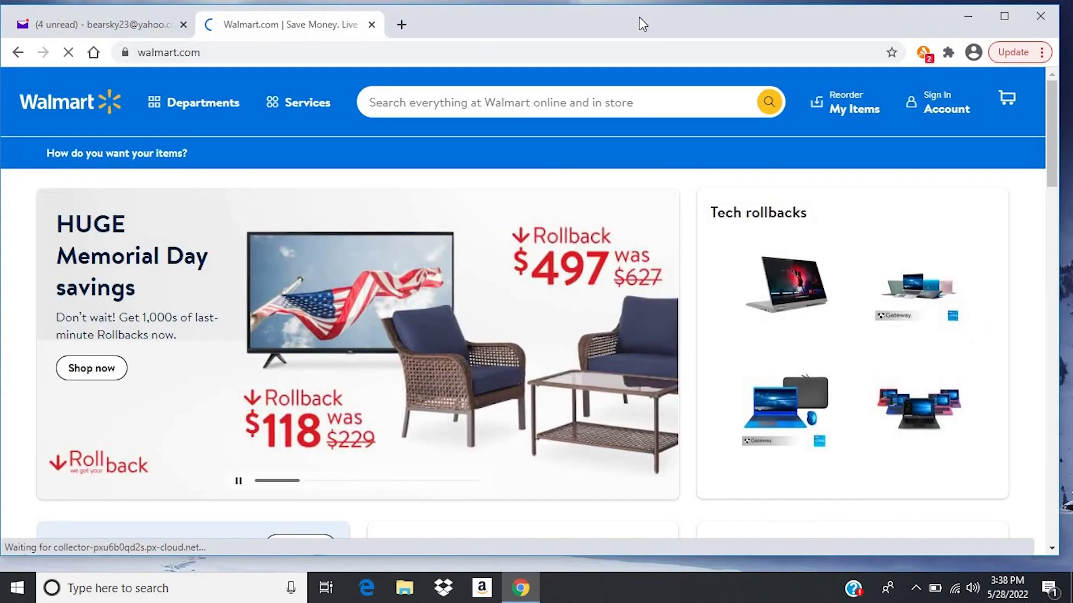
scroll(1033, 196, down, 10)
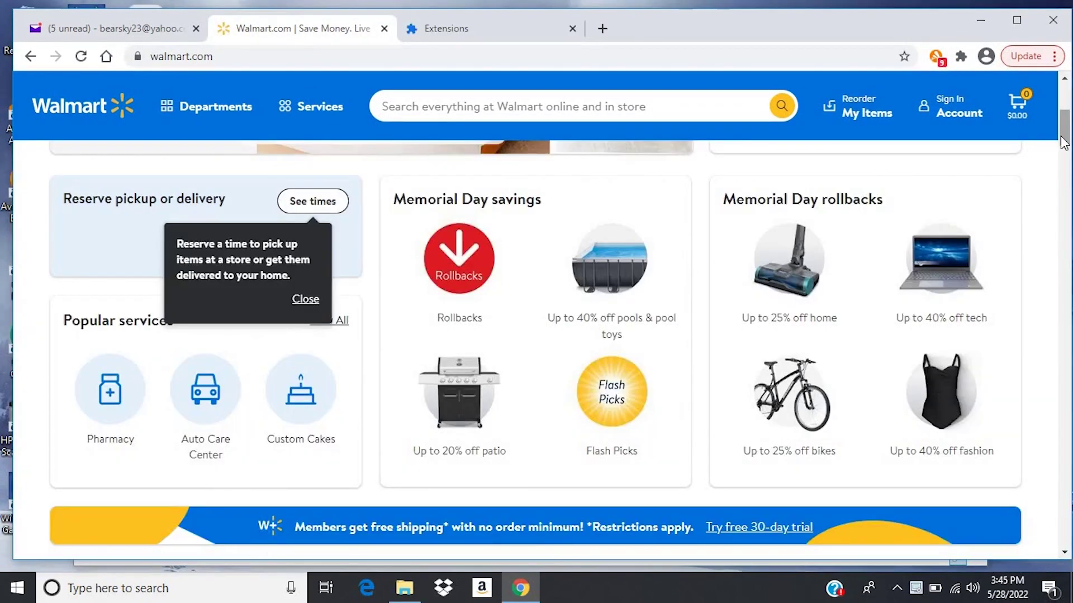
drag(1067, 135, 1066, 162)
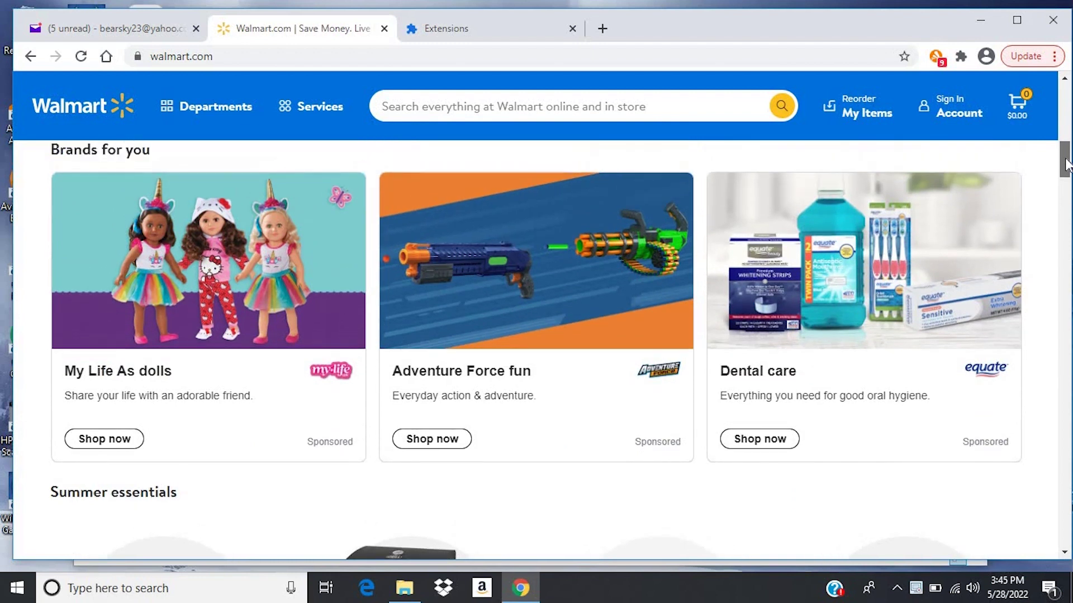
drag(1067, 165, 1066, 164)
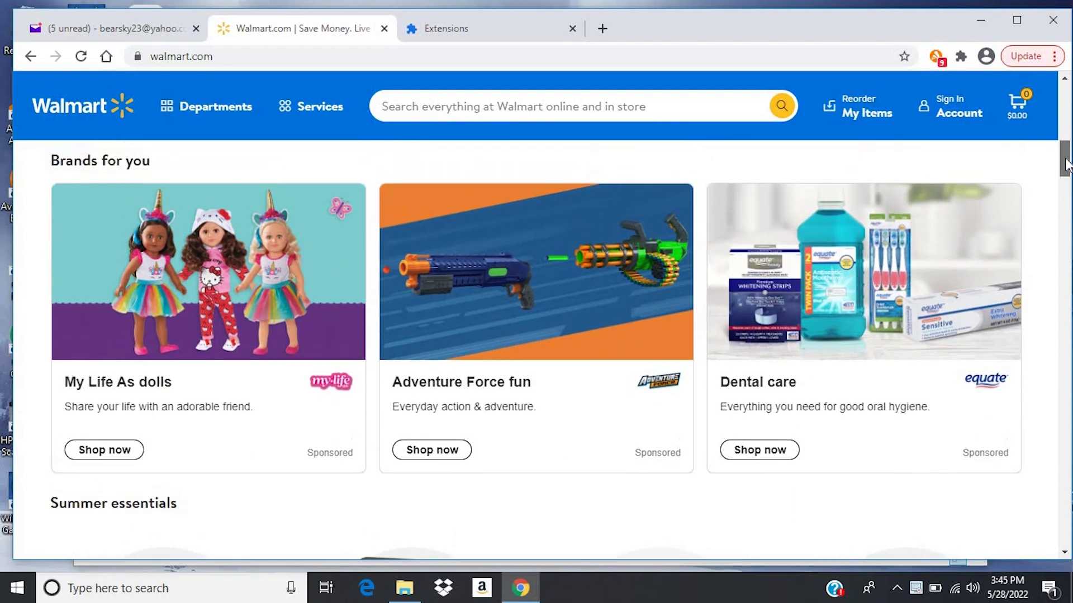
click(1055, 58)
Step: Go to Chrome's Extensions page and follow its side navigation to the Chrome Web Store
mouse_move(937, 306)
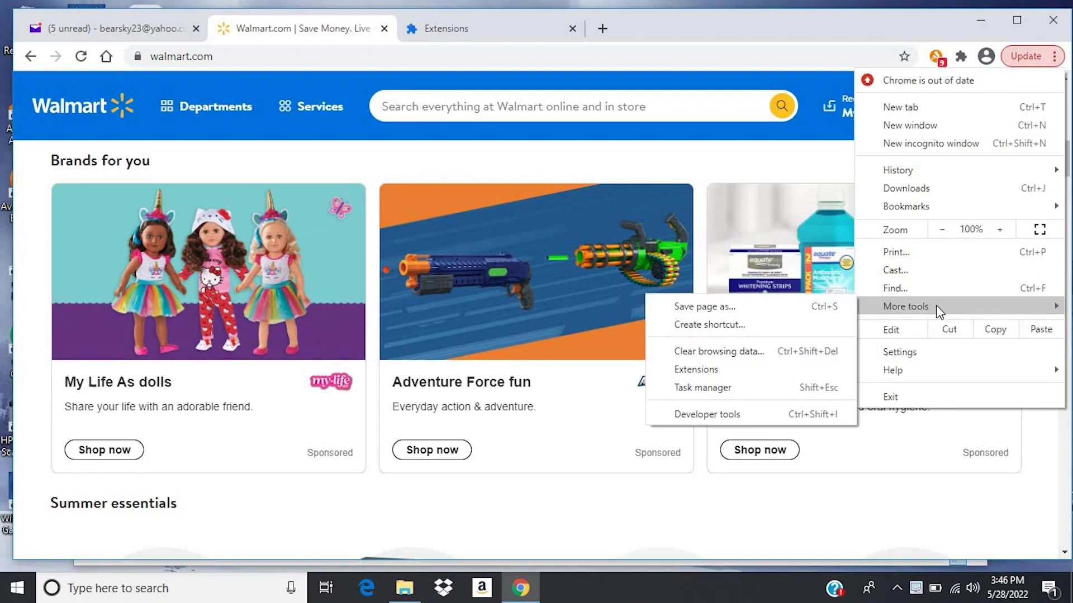
click(736, 371)
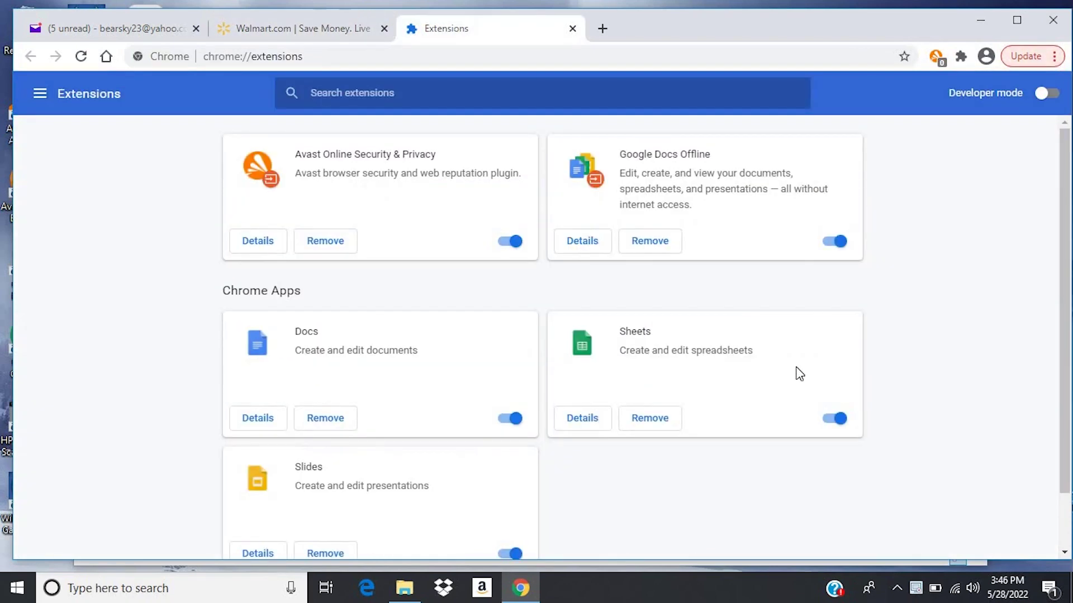
click(40, 98)
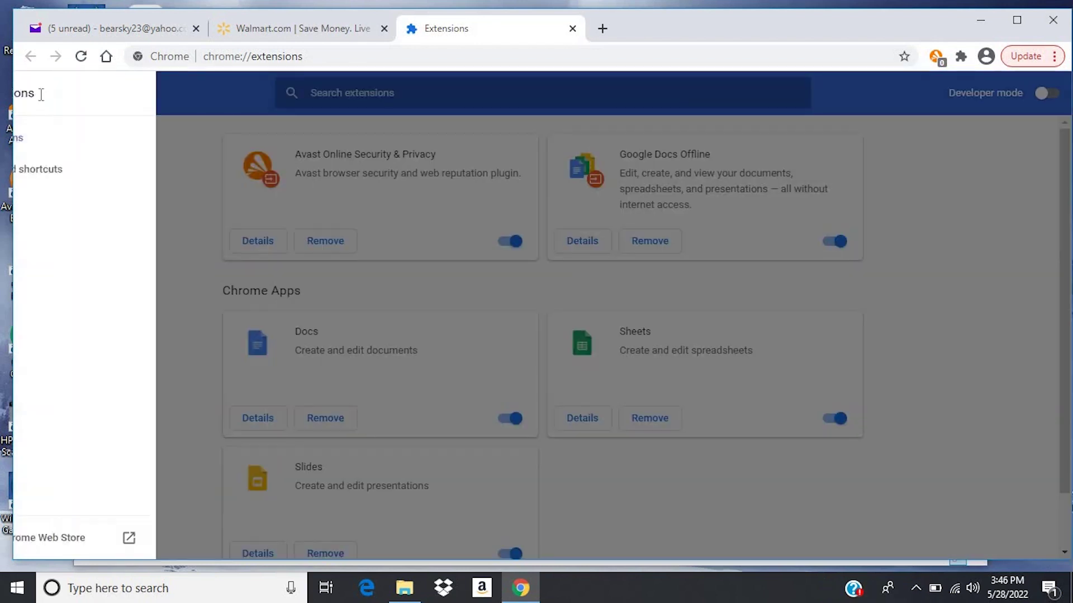
click(49, 139)
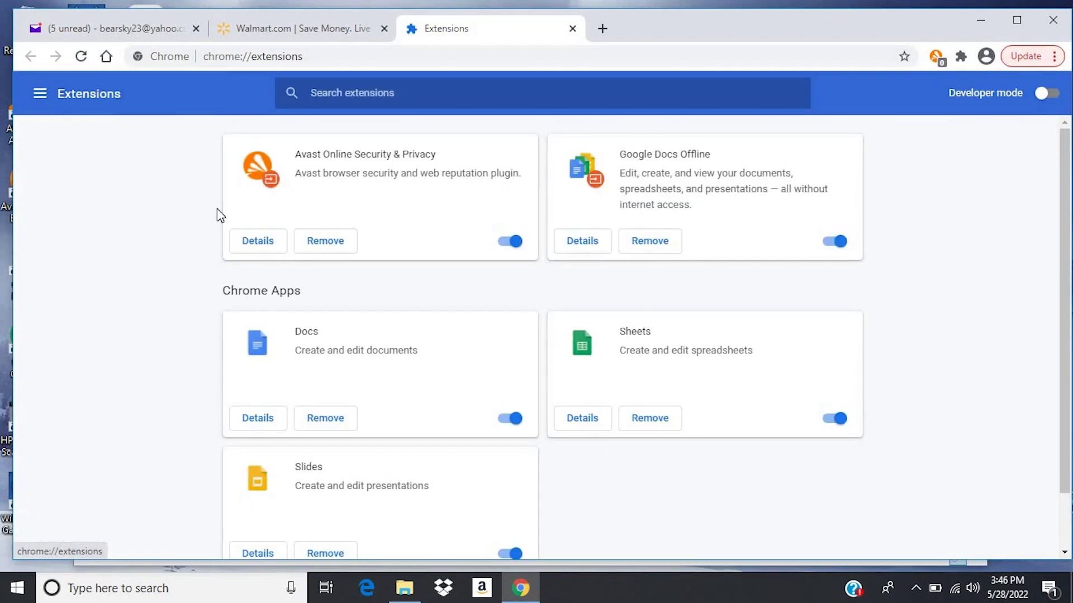
click(37, 92)
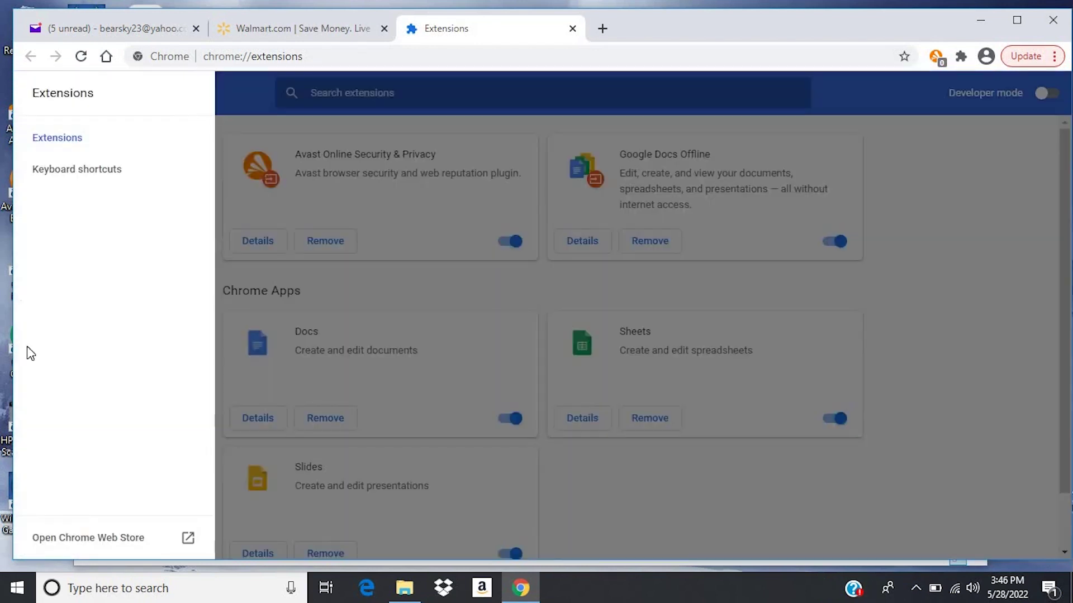
click(79, 542)
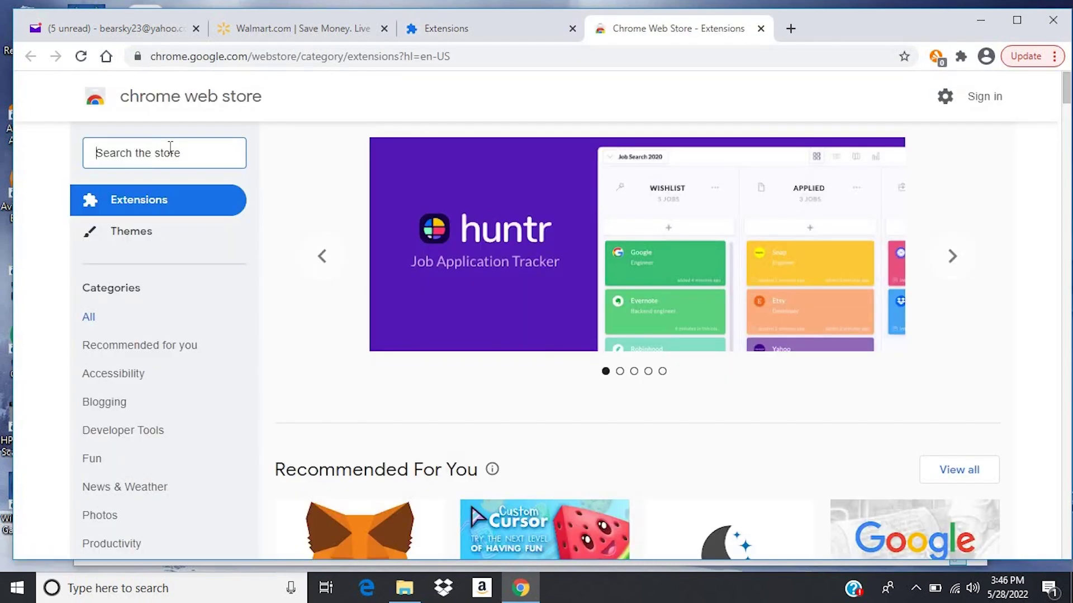
Step: Search the Web Store for 'gofullpage' and add the GoFullPage extension to Chrome
click(170, 147)
text(go)
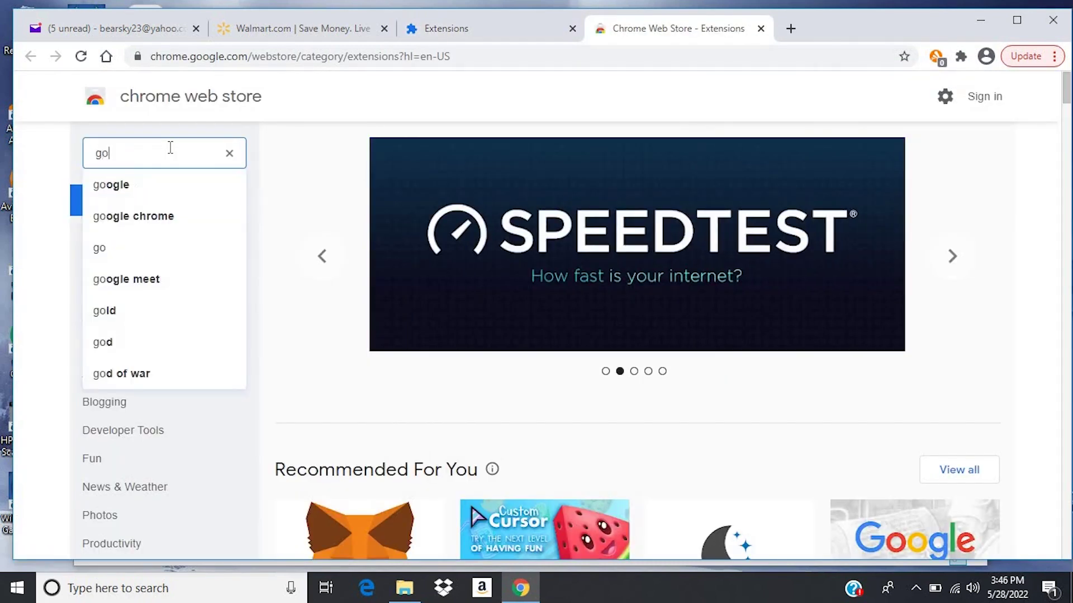
text(fullpage)
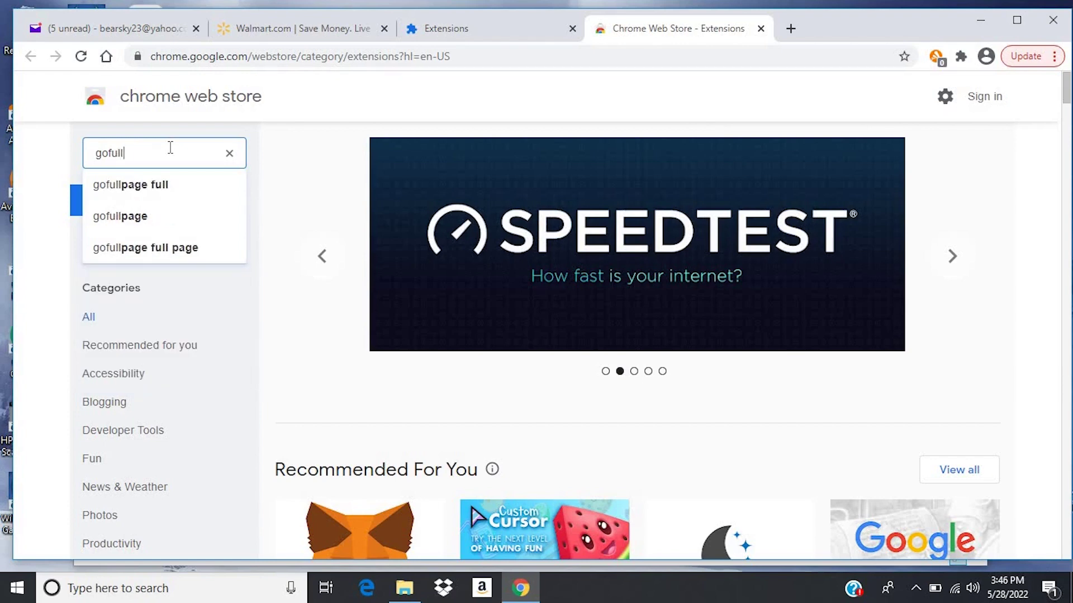
key(Return)
click(402, 273)
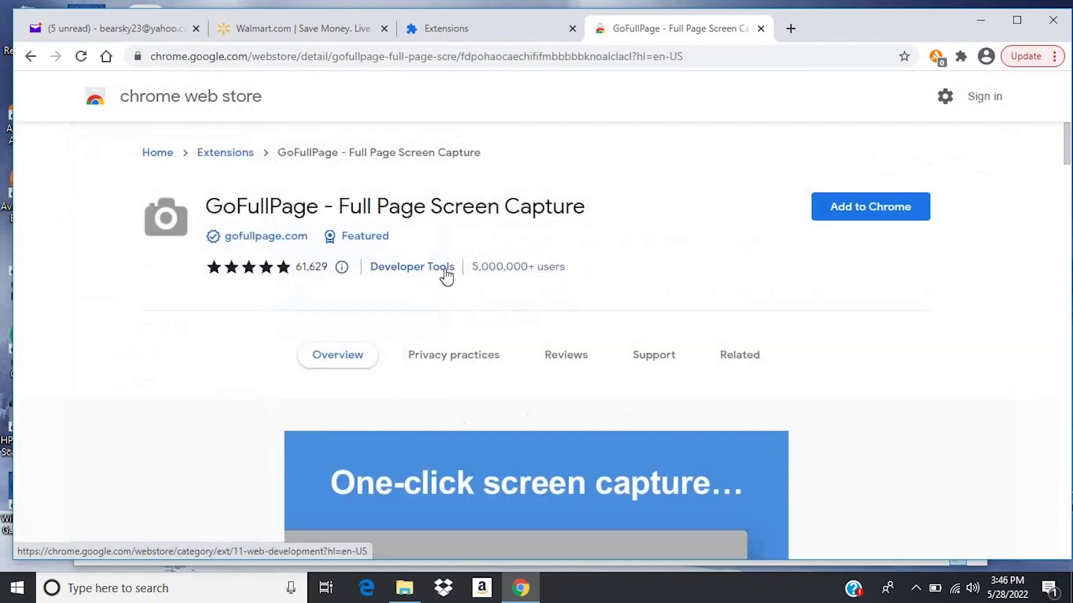
click(888, 207)
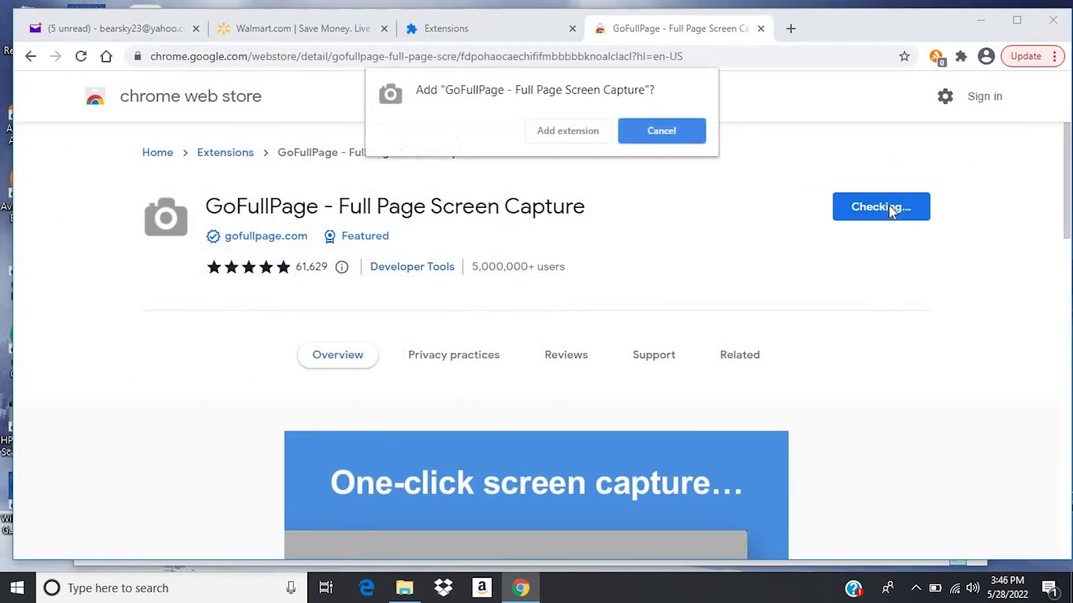
click(567, 131)
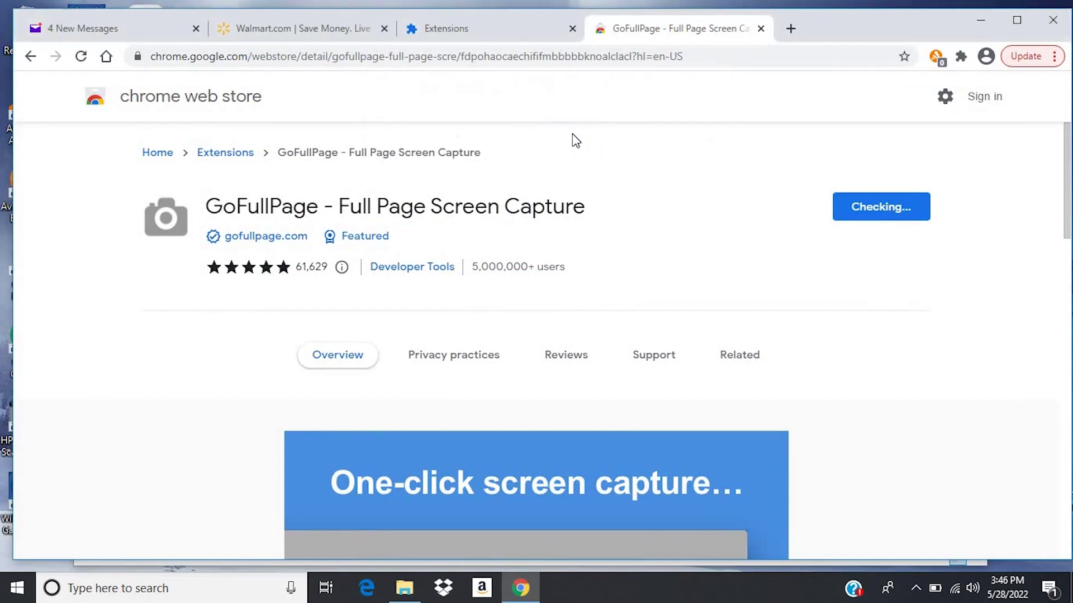
click(881, 29)
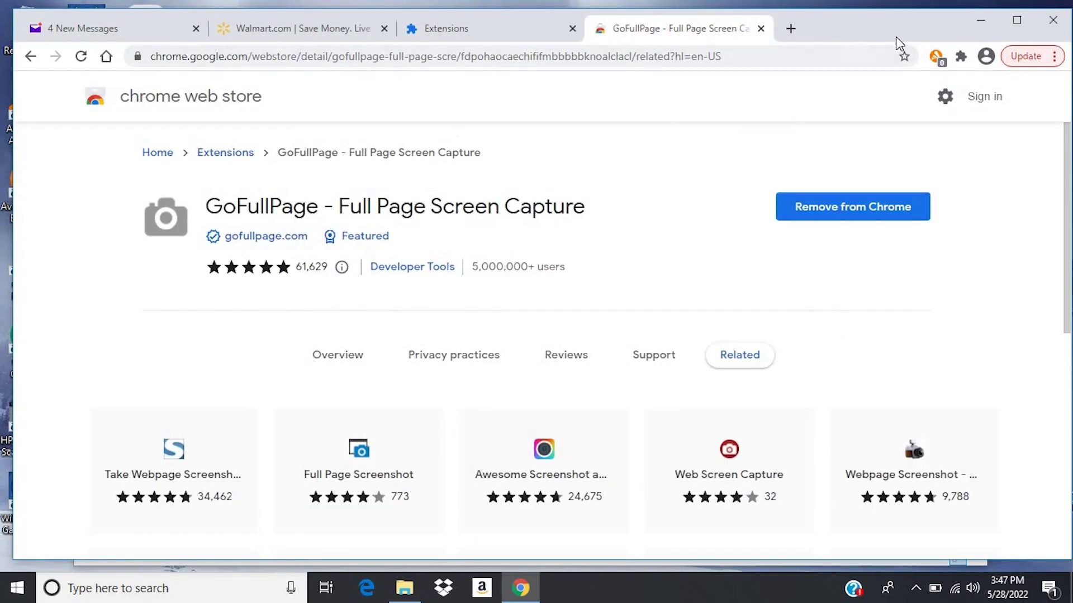
Step: Pin GoFullPage from the installed extensions list
click(963, 58)
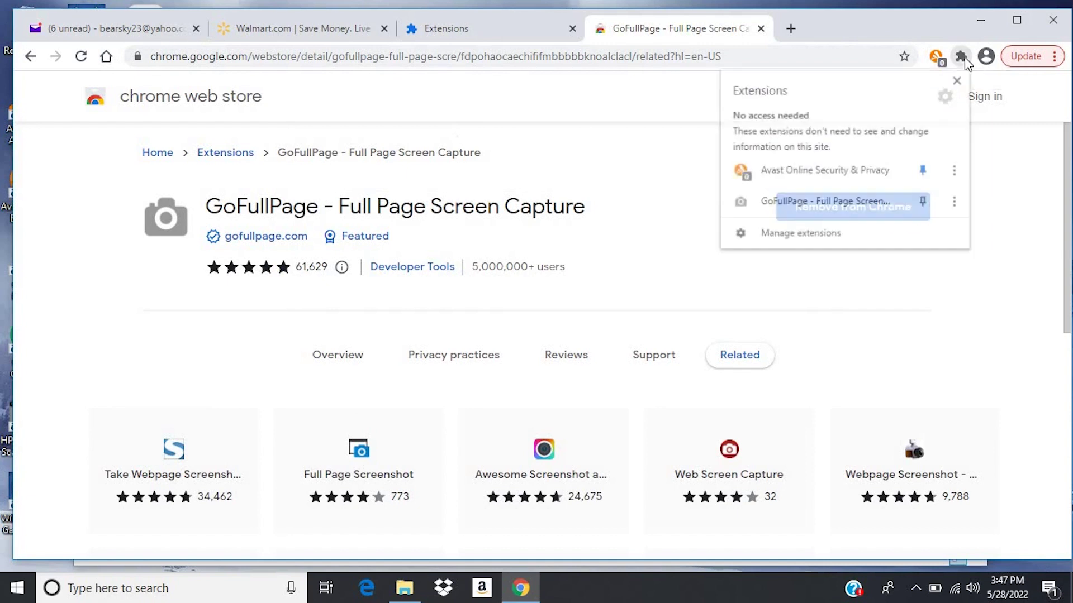
click(925, 204)
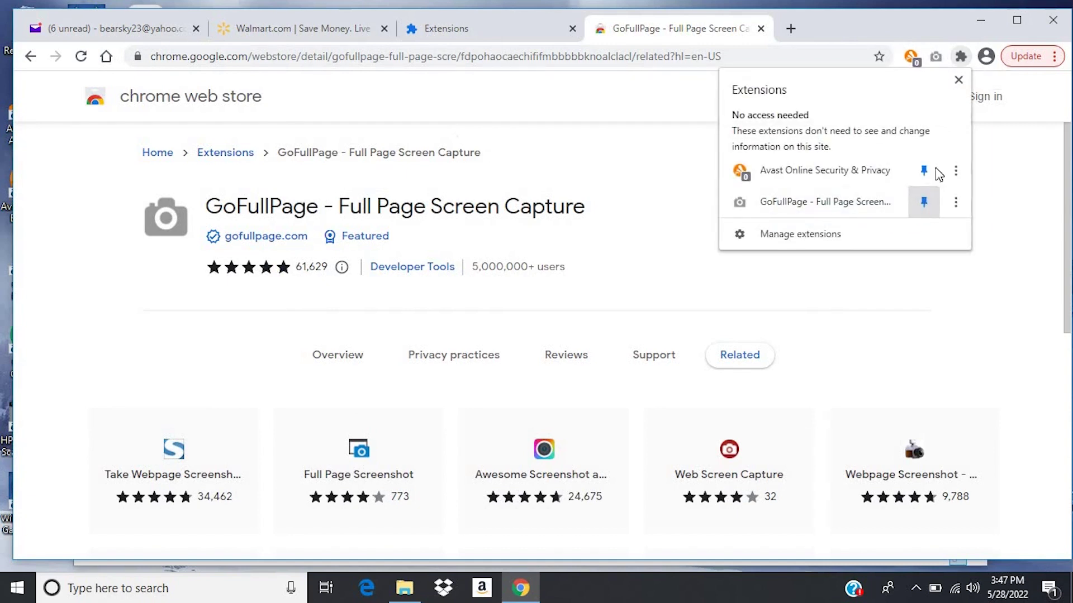
click(880, 33)
Step: Capture the whole Walmart.com homepage with GoFullPage from the Walmart tab
click(288, 34)
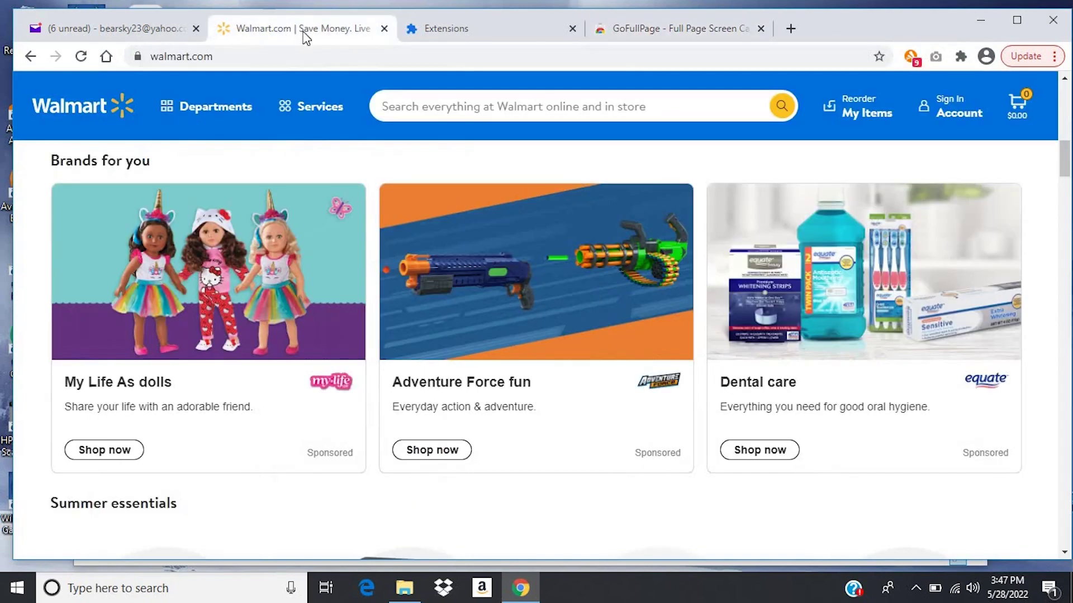
click(936, 58)
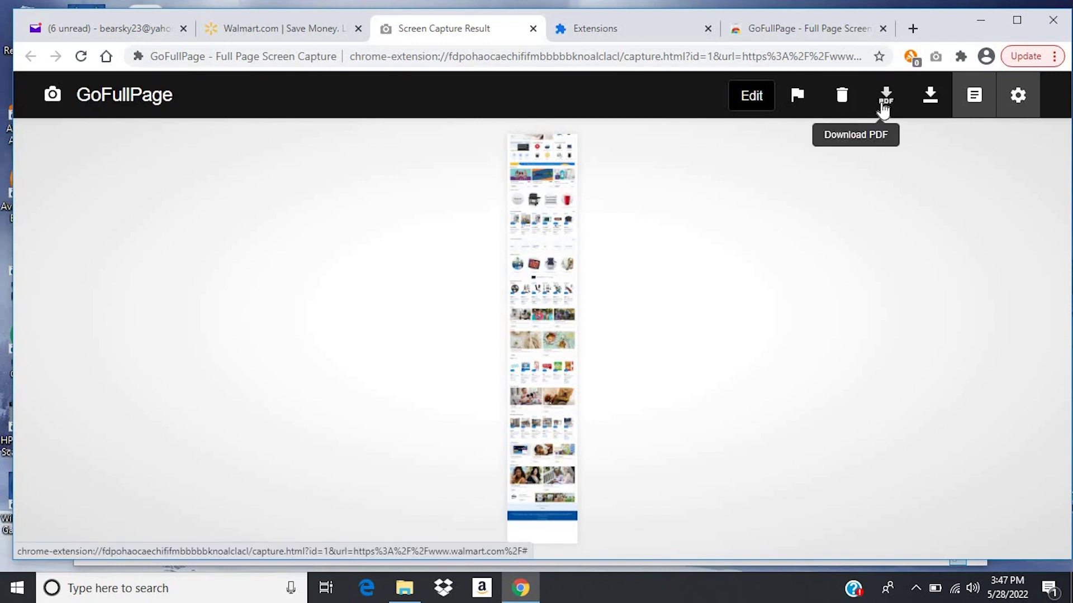
Step: Download the Walmart capture as a PNG, allowing downloads, and show the file in its folder
click(930, 101)
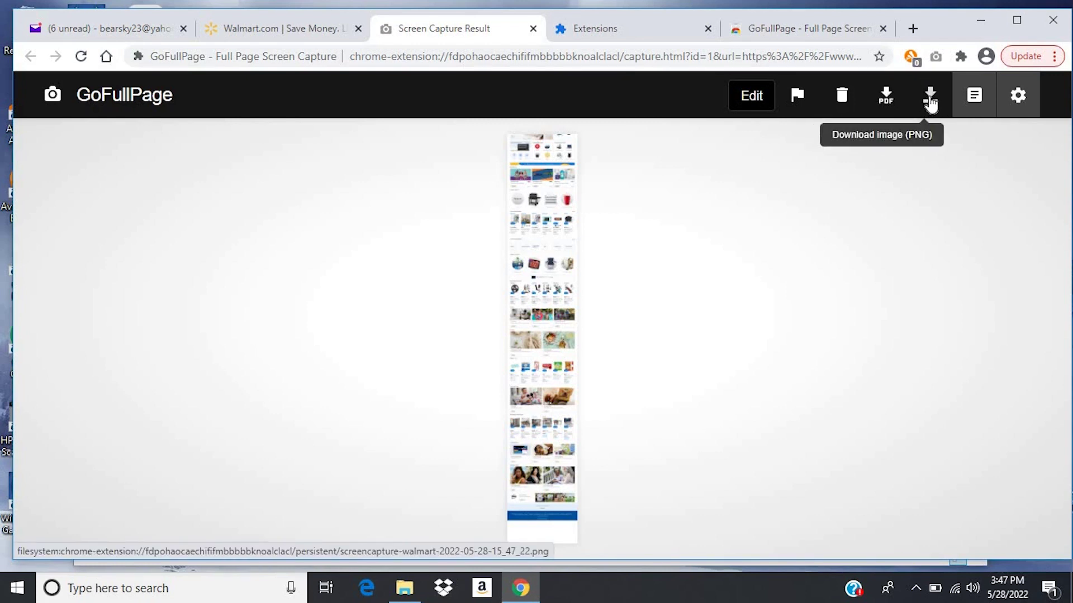
click(929, 100)
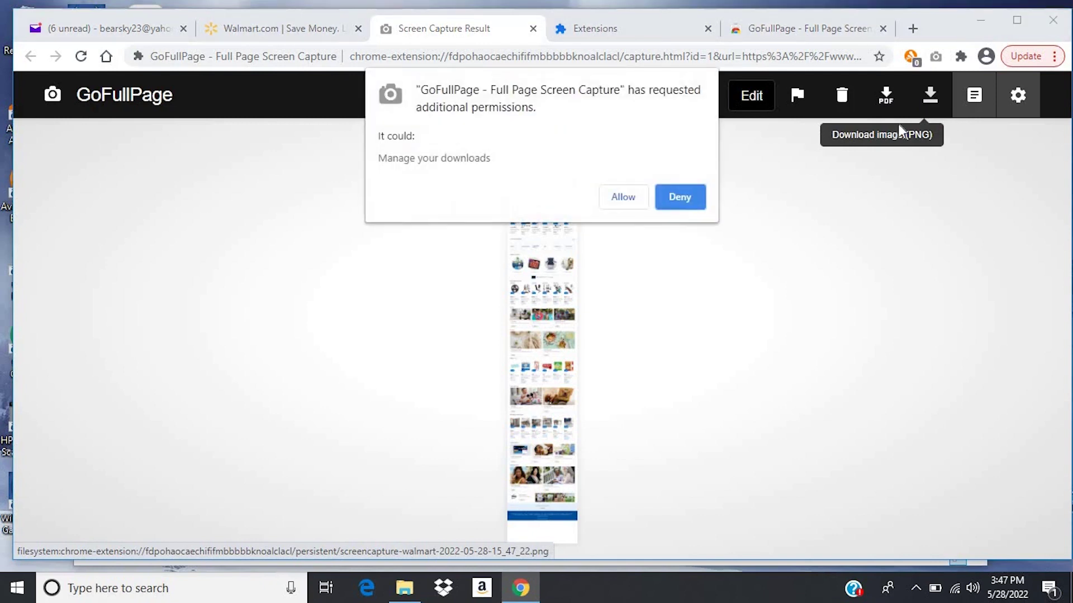
click(623, 199)
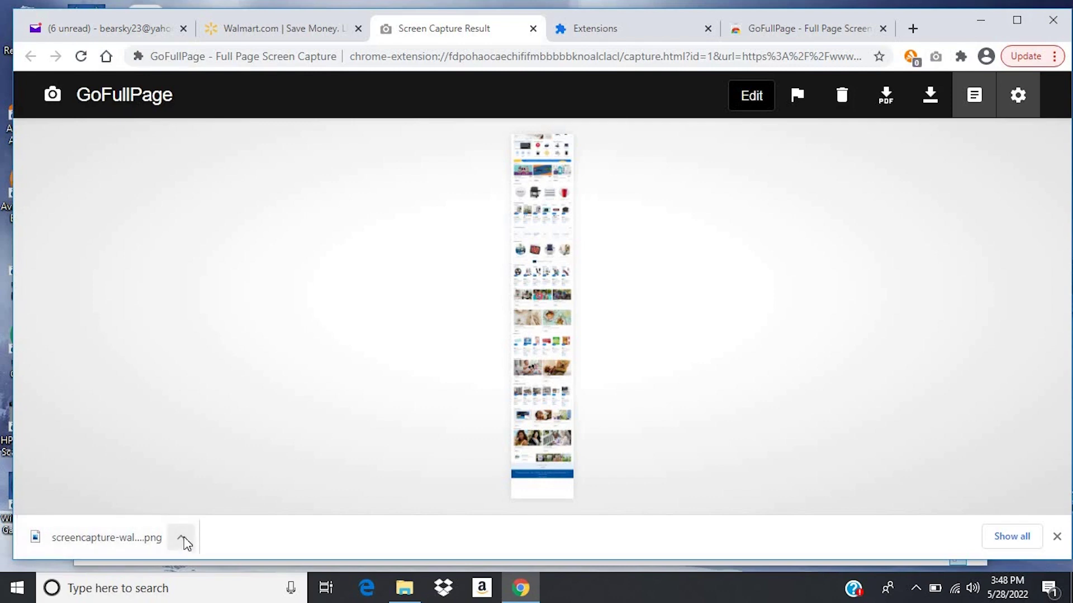
click(181, 538)
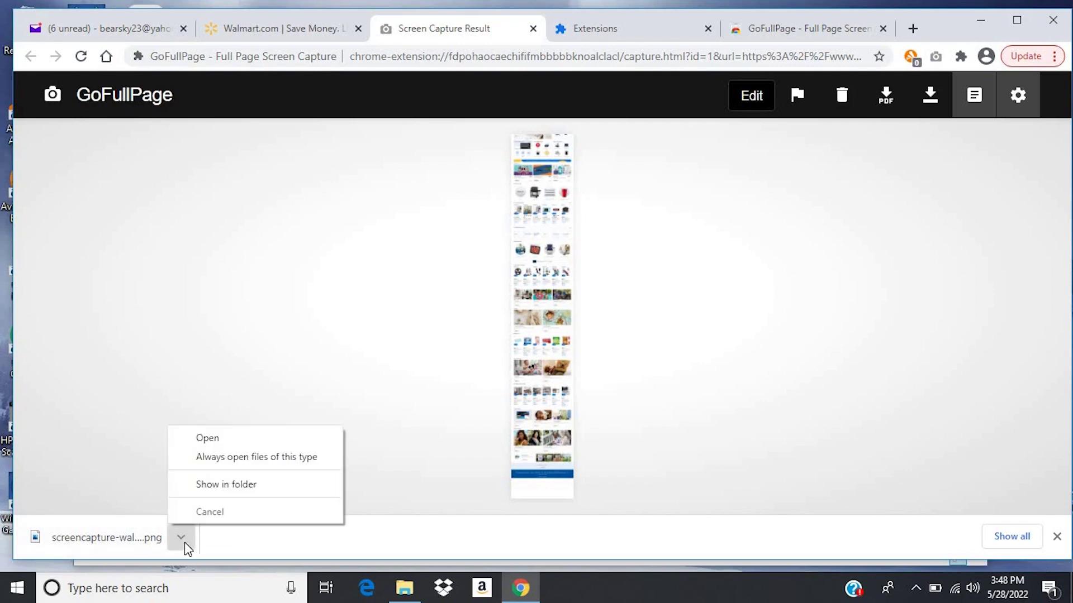
click(208, 486)
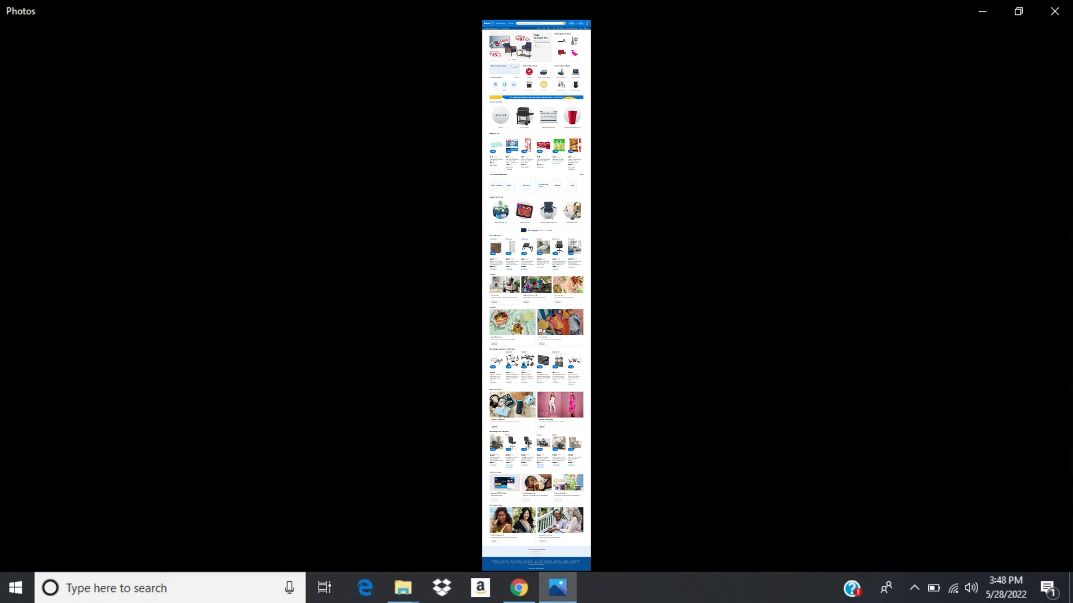
Step: Scroll through the tall full-page Walmart screenshot in Photos
scroll(536, 297, up, 3)
scroll(537, 296, down, 3)
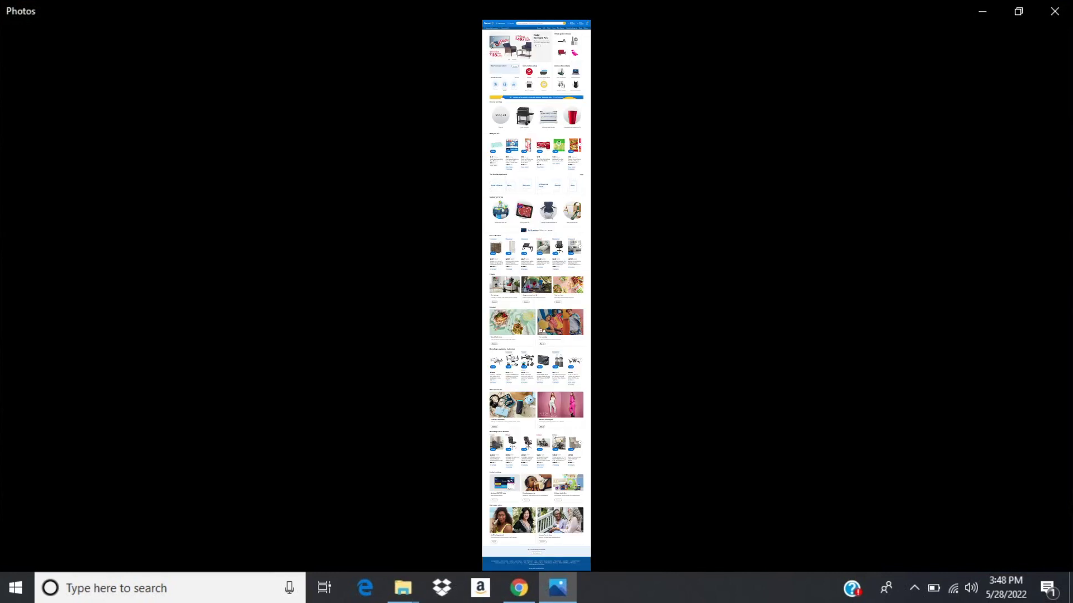